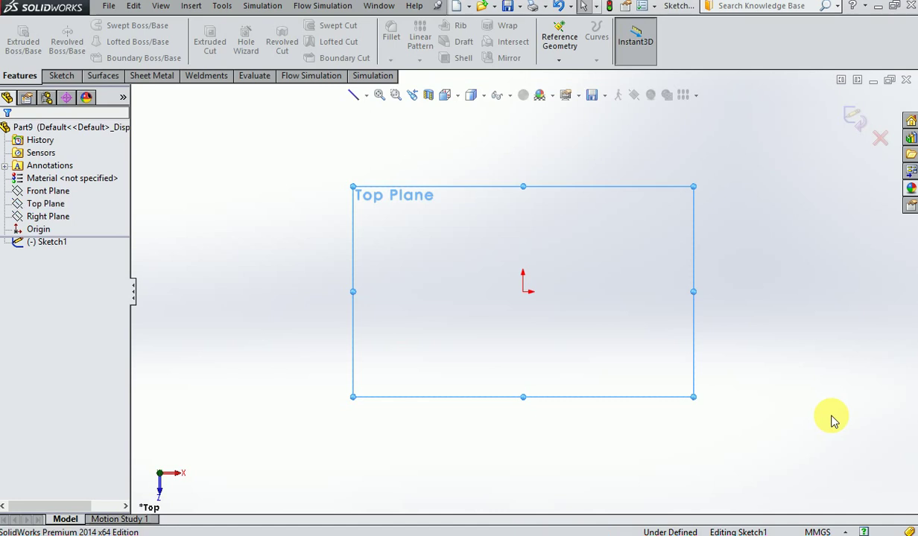
- Sketch a center rectangle about 157 mm wide and 92 mm high, centered on the origin
{"action": "left_click", "coordinate": [61, 75]}
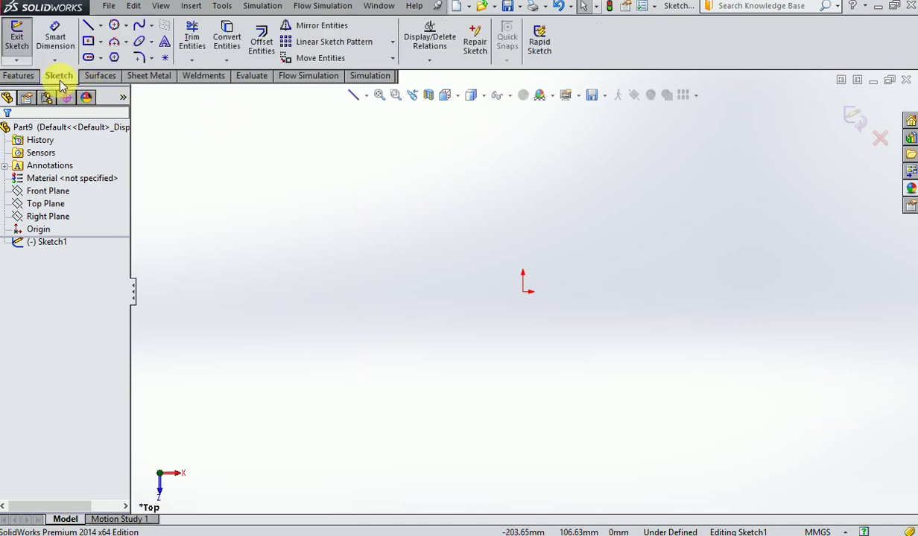
{"action": "left_click", "coordinate": [88, 42]}
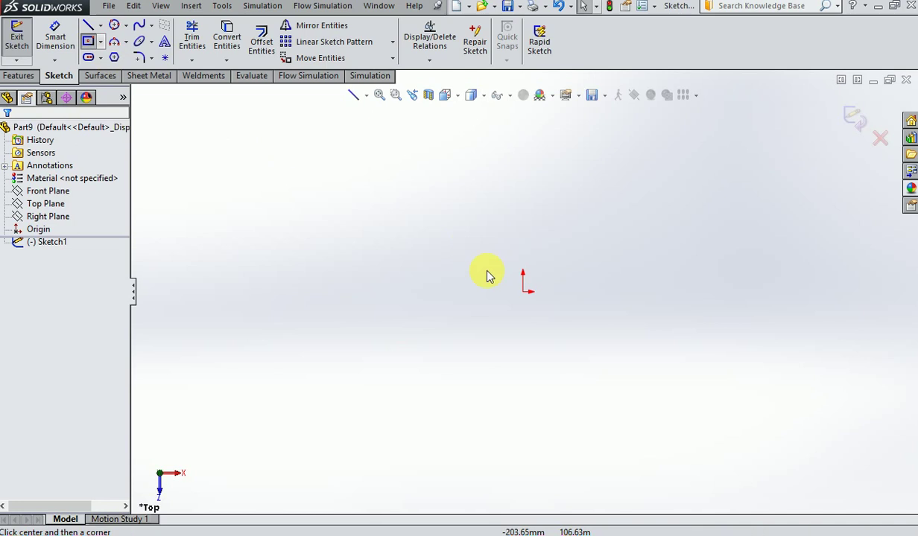
{"action": "left_click", "coordinate": [524, 292]}
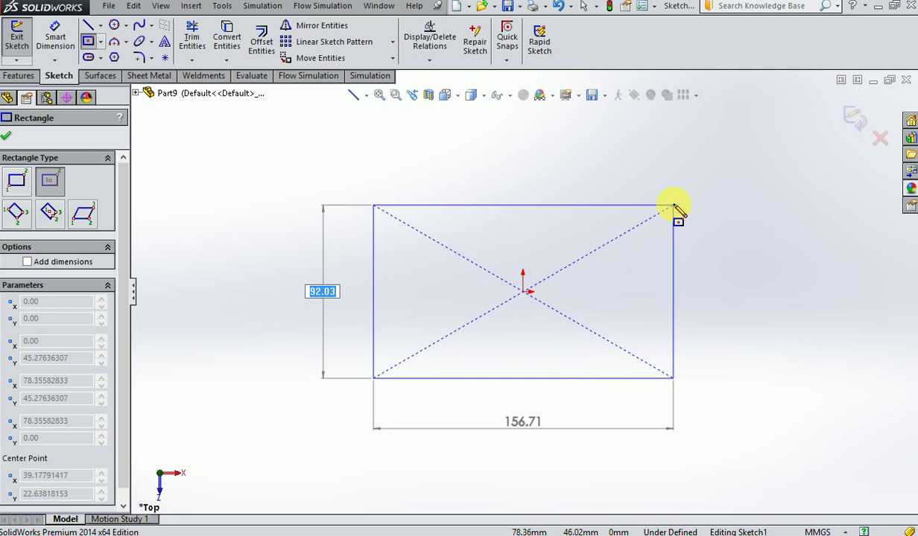
{"action": "left_click", "coordinate": [675, 207]}
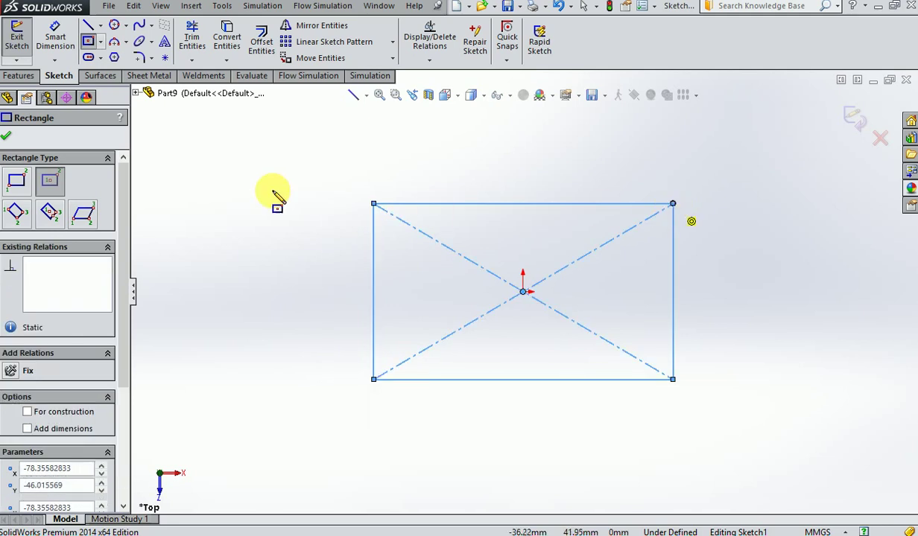
- Dimension the rectangle's lower horizontal edge and set its length to 800 mm
{"action": "left_click", "coordinate": [55, 39]}
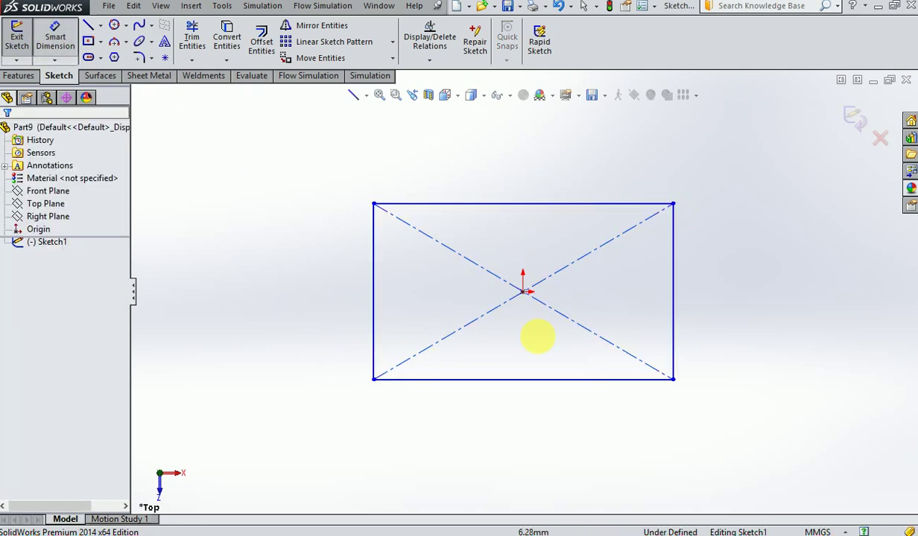
{"action": "left_click", "coordinate": [533, 382]}
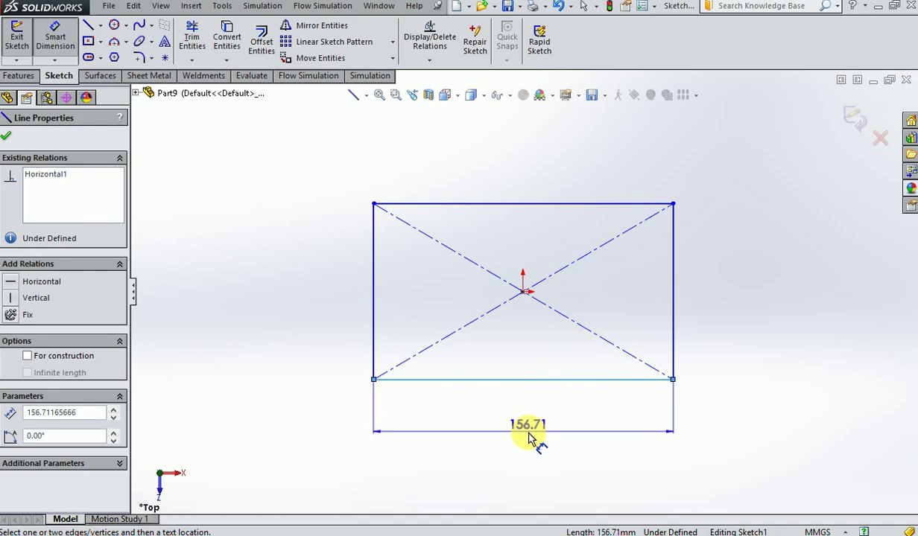
{"action": "left_click", "coordinate": [531, 438]}
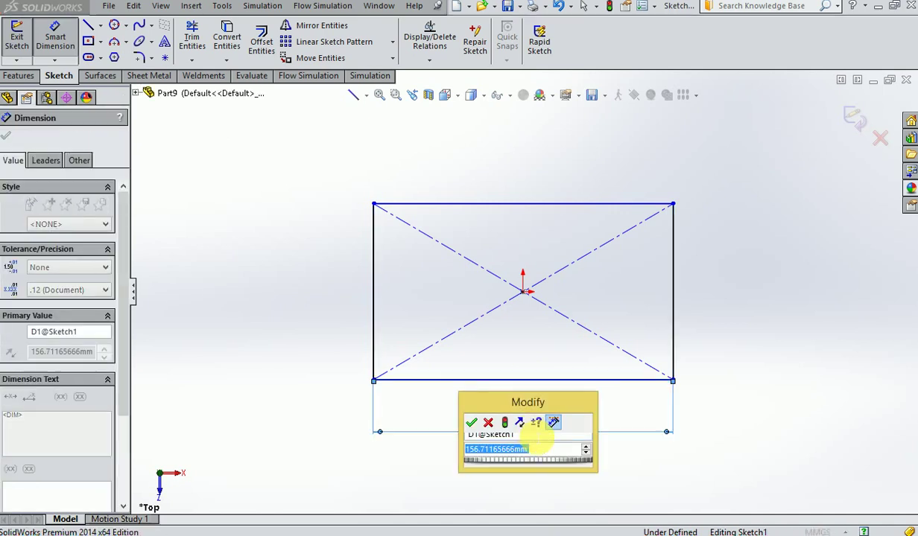
{"action": "type", "text": "800"}
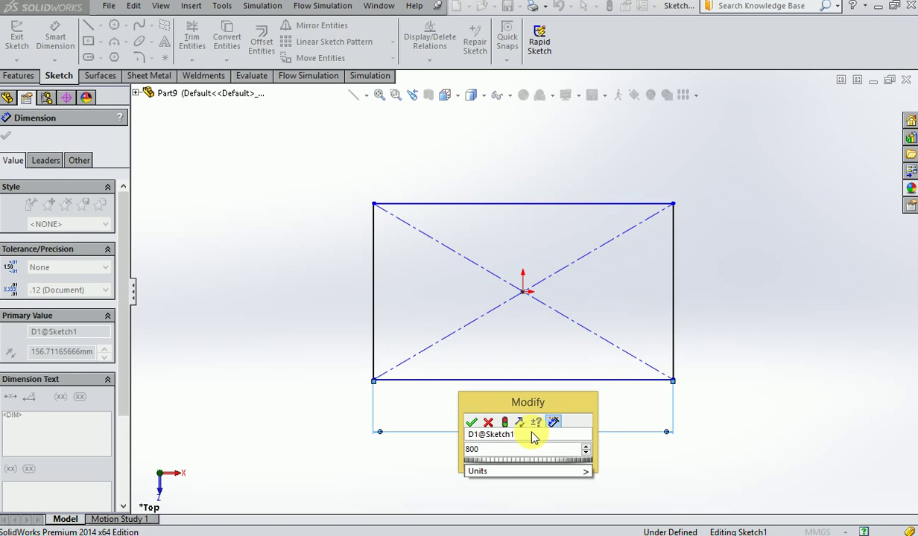
{"action": "key", "text": "Return"}
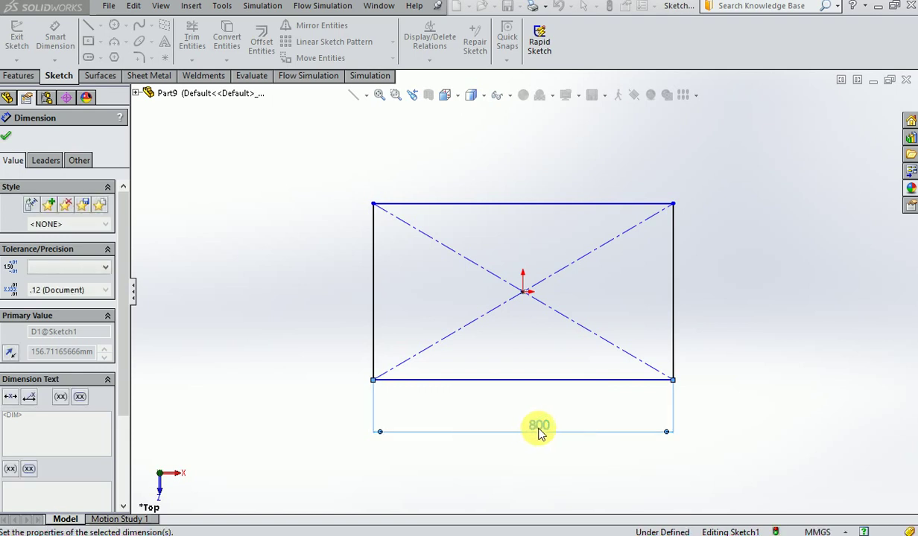
{"action": "key", "text": "Escape"}
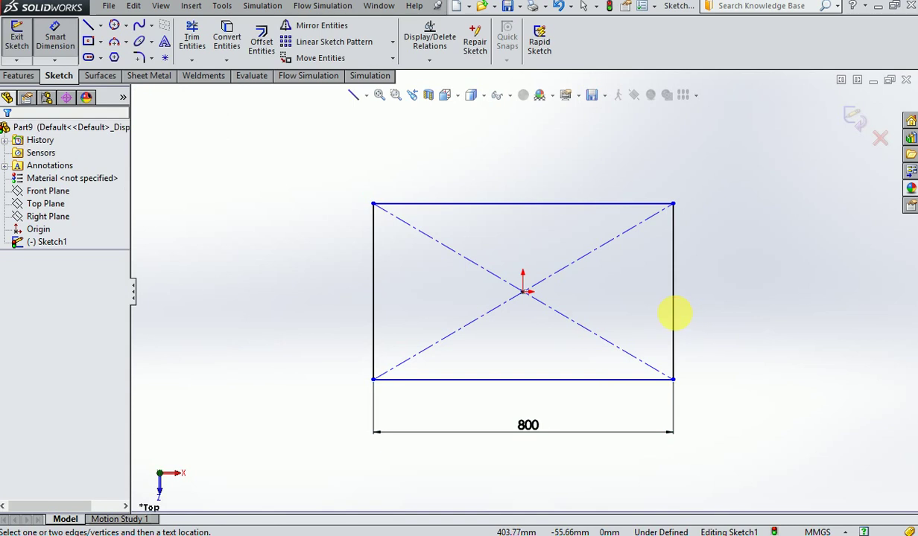
- Dimension the rectangle's vertical edge and set its length to 500 mm
{"action": "left_click", "coordinate": [675, 312]}
{"action": "left_click", "coordinate": [716, 304]}
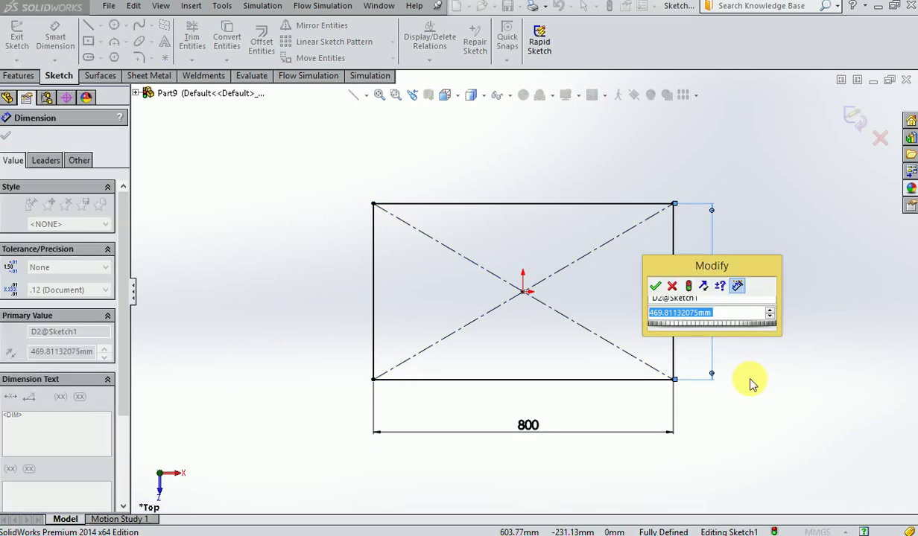
{"action": "type", "text": "5"}
{"action": "key", "text": "Return"}
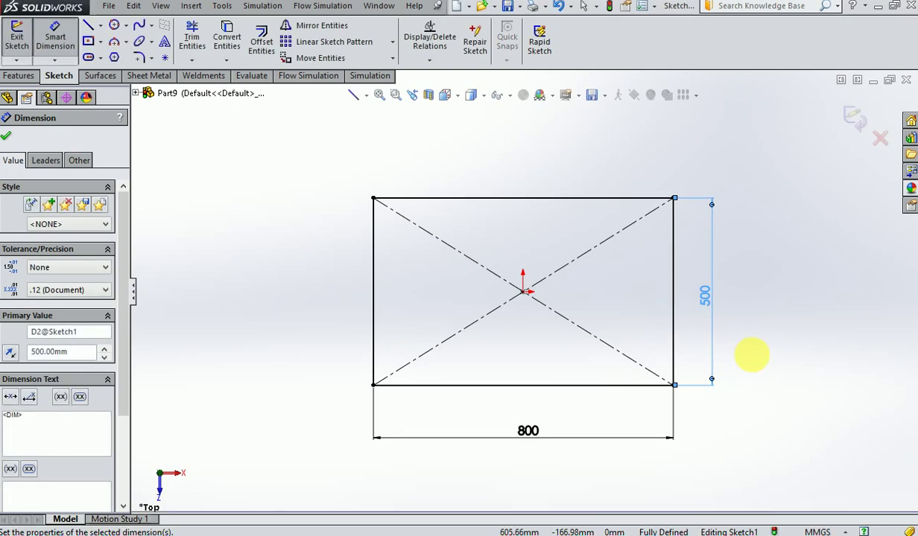
{"action": "key", "text": "Escape"}
- Round all four corners of the rectangle with 40 mm sketch fillets
{"action": "left_click", "coordinate": [46, 28]}
{"action": "left_click", "coordinate": [141, 60]}
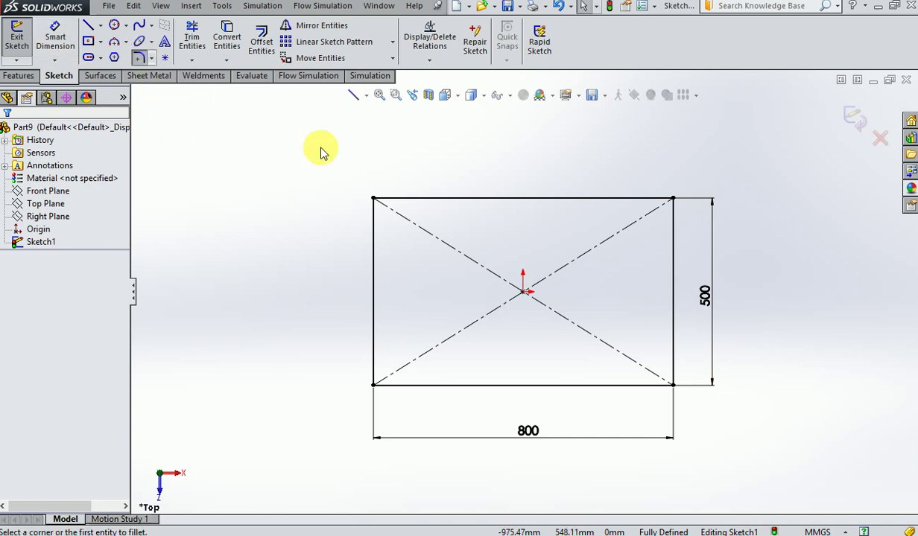
{"action": "left_click", "coordinate": [374, 199]}
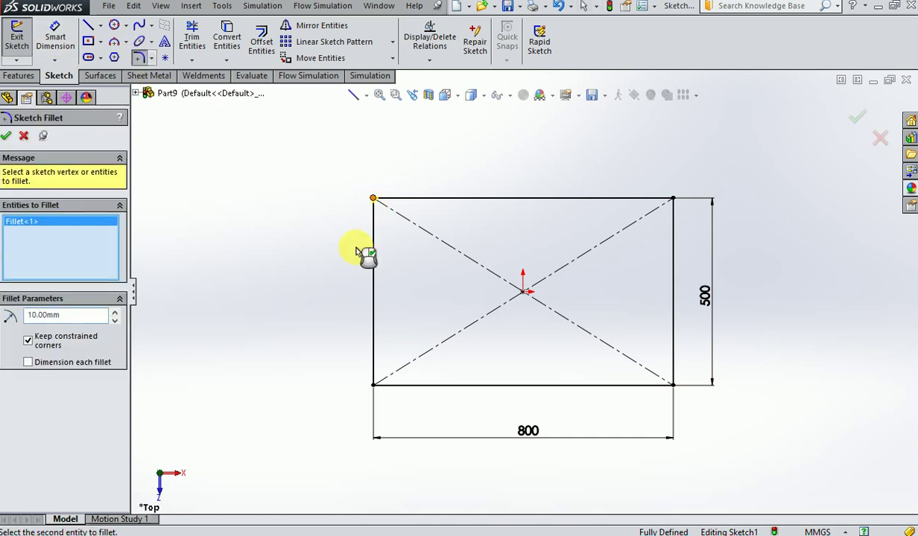
{"action": "left_click", "coordinate": [673, 197]}
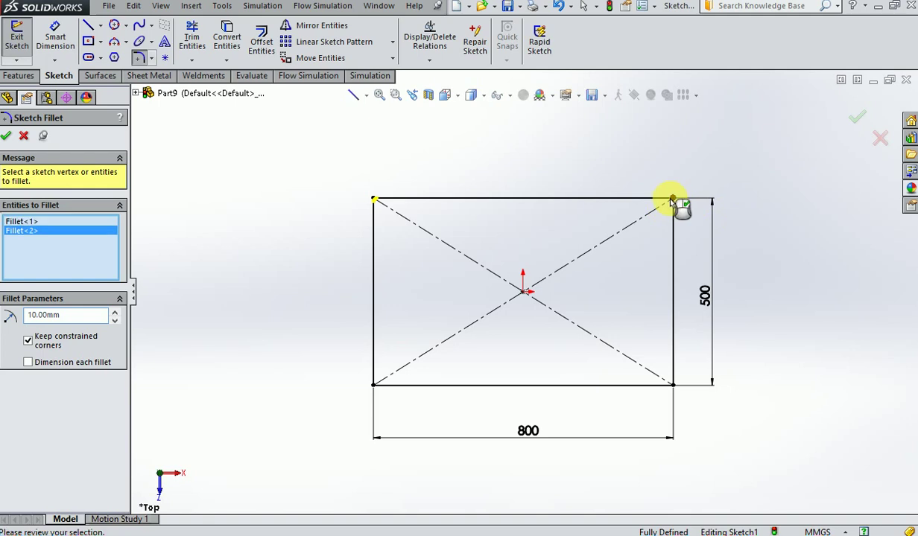
{"action": "left_click", "coordinate": [373, 386]}
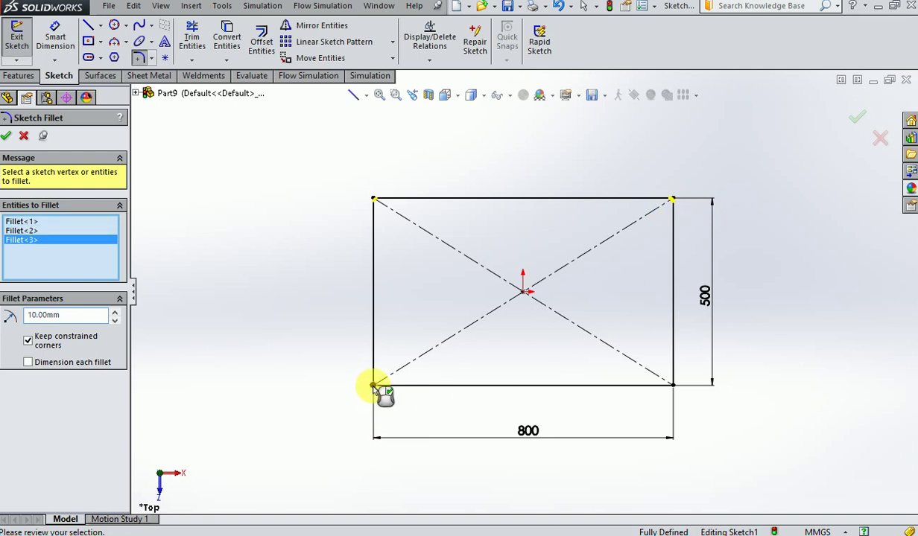
{"action": "left_click", "coordinate": [673, 385]}
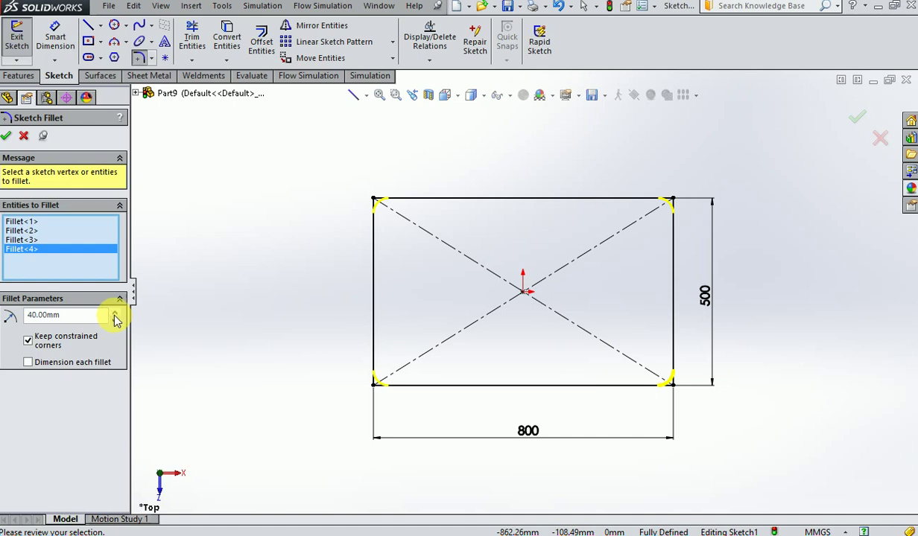
{"action": "left_click", "coordinate": [6, 135]}
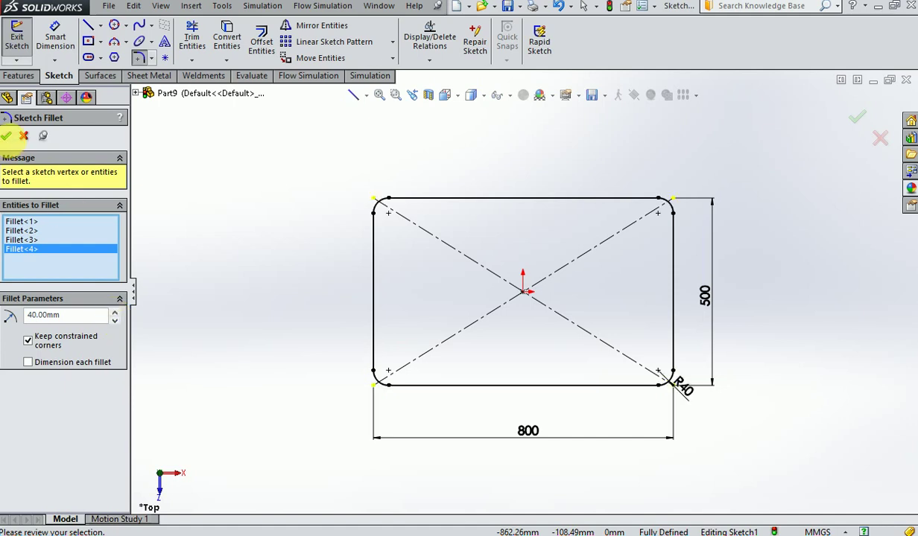
{"action": "left_click", "coordinate": [6, 137]}
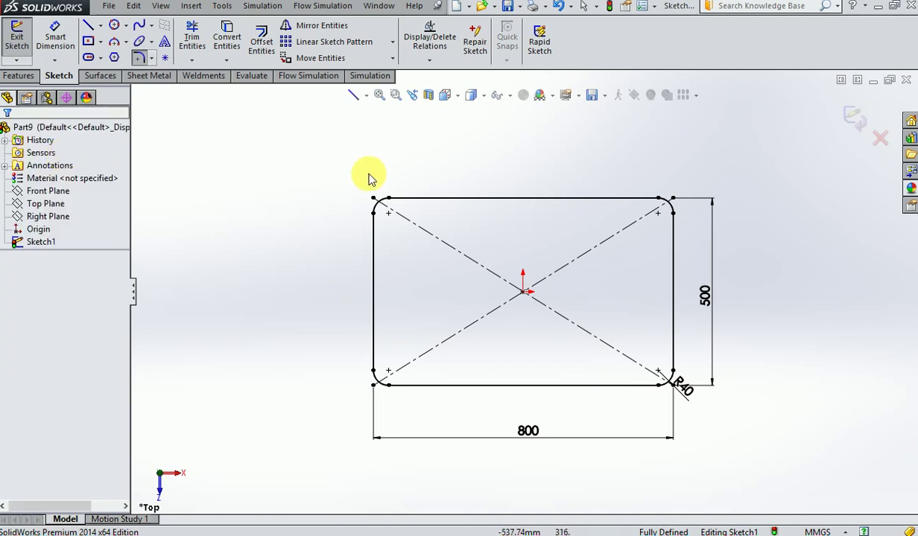
- Exit the rounded rectangle sketch and start a new sketch on the Front Plane, seen in front view
{"action": "mouse_move", "coordinate": [555, 369]}
{"action": "middle_mouse_down"}
{"action": "mouse_move", "coordinate": [570, 250]}
{"action": "mouse_move", "coordinate": [500, 207]}
{"action": "mouse_move", "coordinate": [522, 183]}
{"action": "mouse_move", "coordinate": [531, 221]}
{"action": "mouse_move", "coordinate": [545, 221]}
{"action": "middle_mouse_up"}
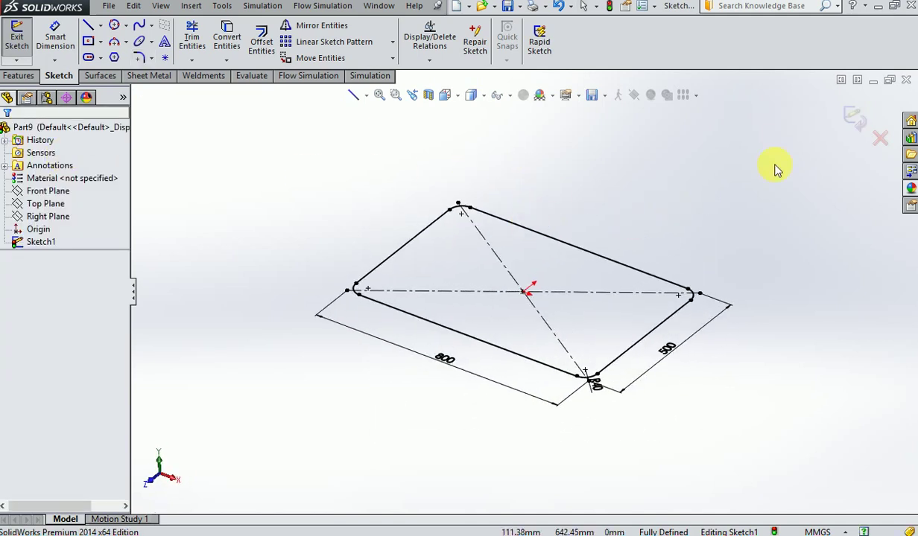
{"action": "left_click", "coordinate": [853, 118]}
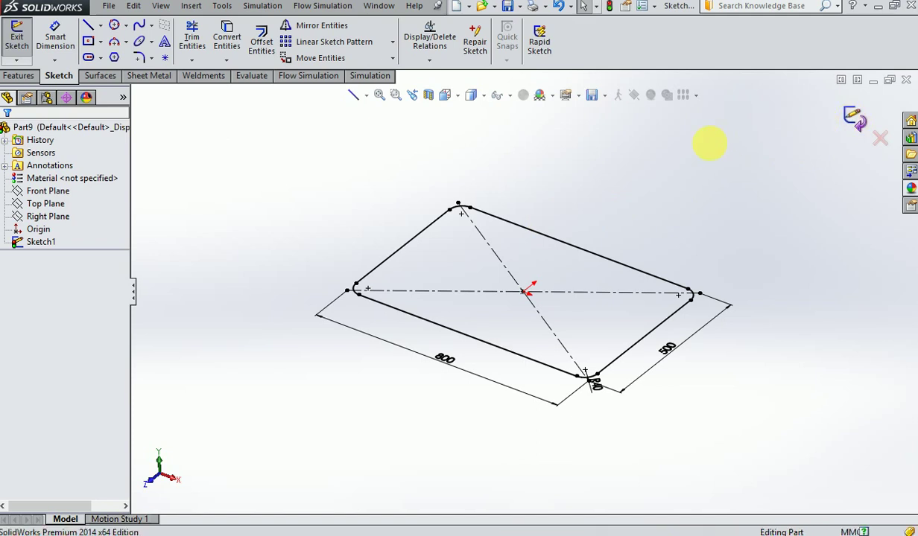
{"action": "left_click", "coordinate": [288, 212]}
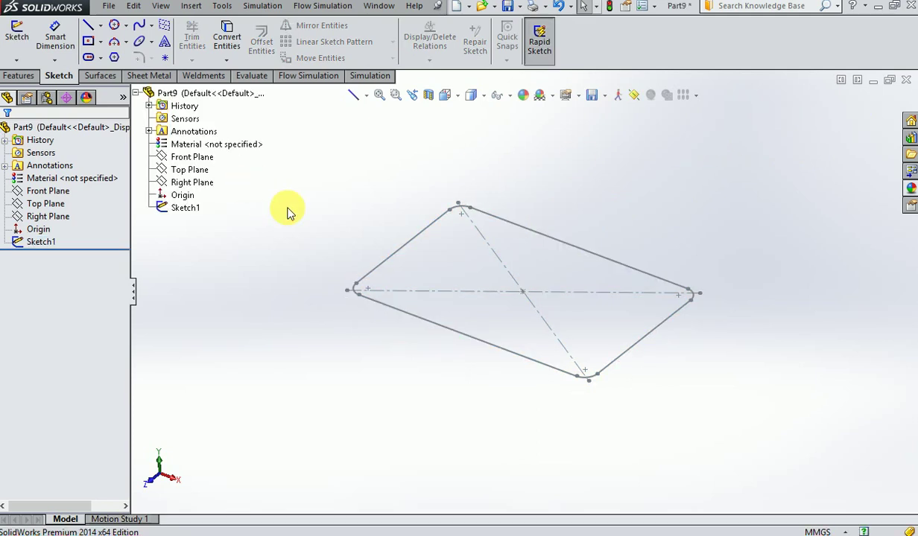
{"action": "left_click", "coordinate": [459, 97]}
{"action": "left_click", "coordinate": [466, 145]}
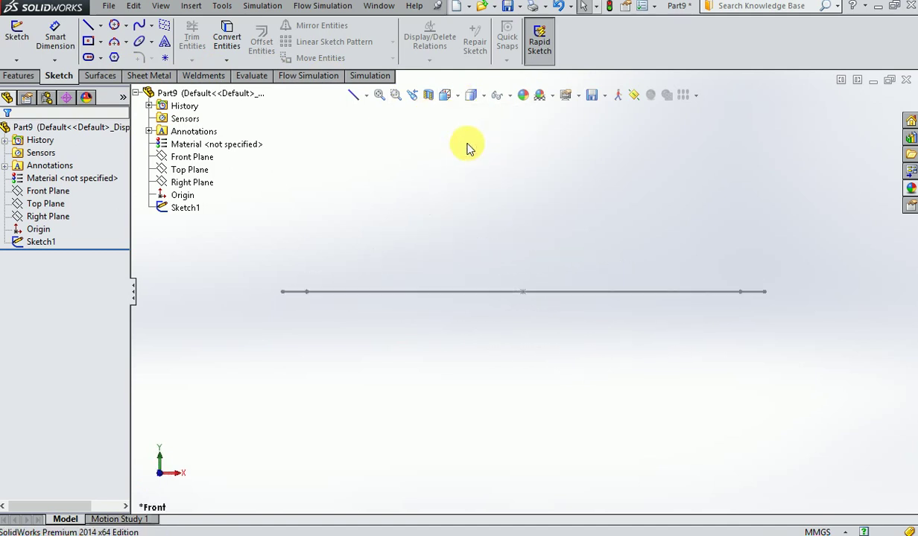
{"action": "left_click", "coordinate": [50, 192]}
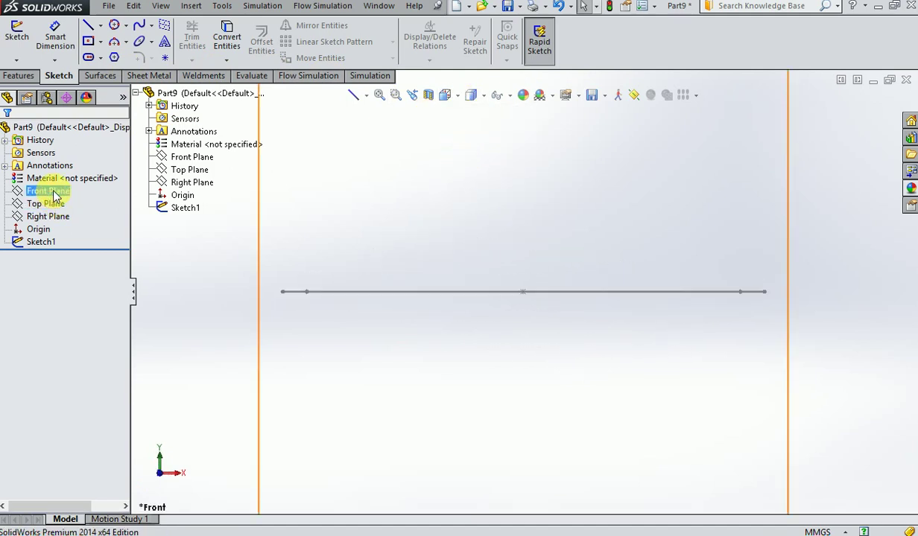
{"action": "left_click", "coordinate": [64, 179]}
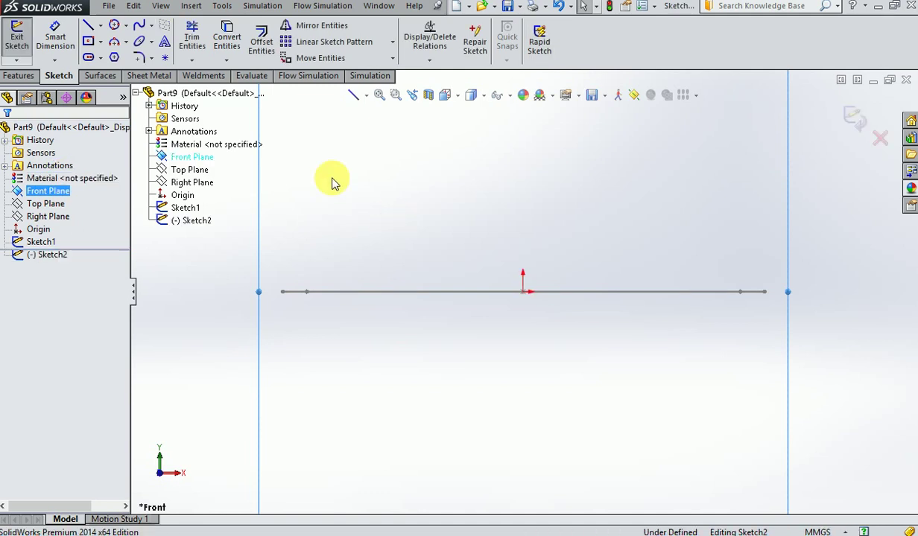
- Sketch a vertical centerpoint slot about 93 mm long and 22 mm wide, centered on the left end of the rectangle's edge-on line
{"action": "left_click", "coordinate": [89, 58]}
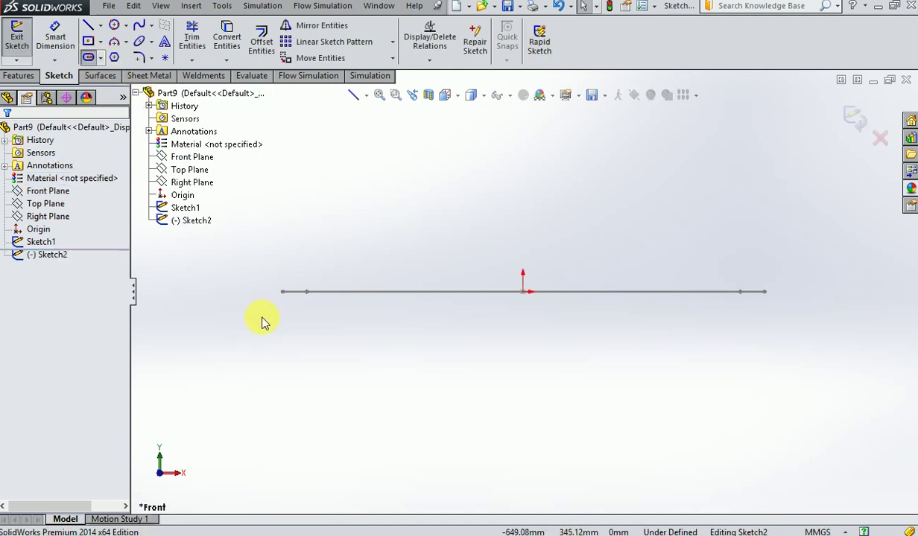
{"action": "left_click", "coordinate": [281, 286]}
{"action": "left_click", "coordinate": [289, 262]}
- Sketch a horizontal centerpoint slot about 101 mm long and 21 mm wide, crossing the vertical slot at its center
{"action": "scroll", "coordinate": [291, 287], "scroll_direction": "down", "scroll_amount": 3}
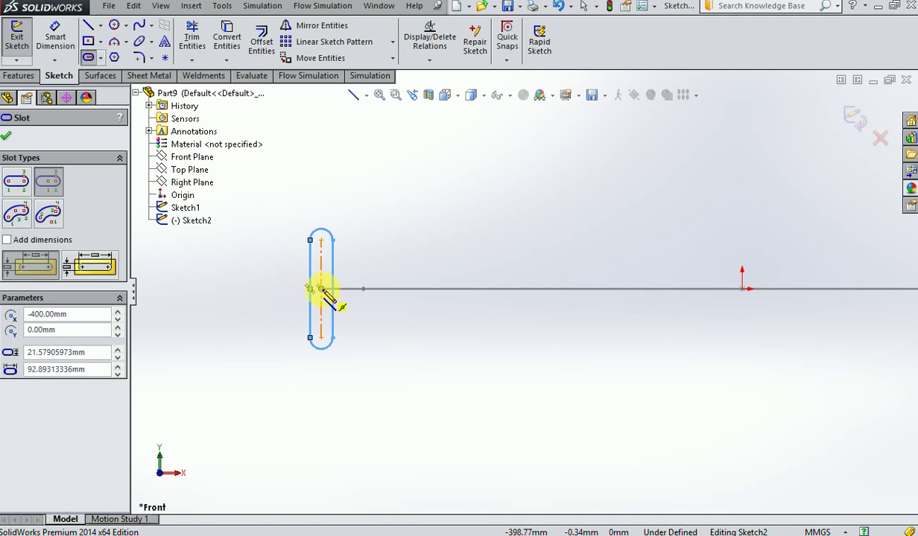
{"action": "left_click", "coordinate": [322, 289]}
{"action": "left_click", "coordinate": [269, 287]}
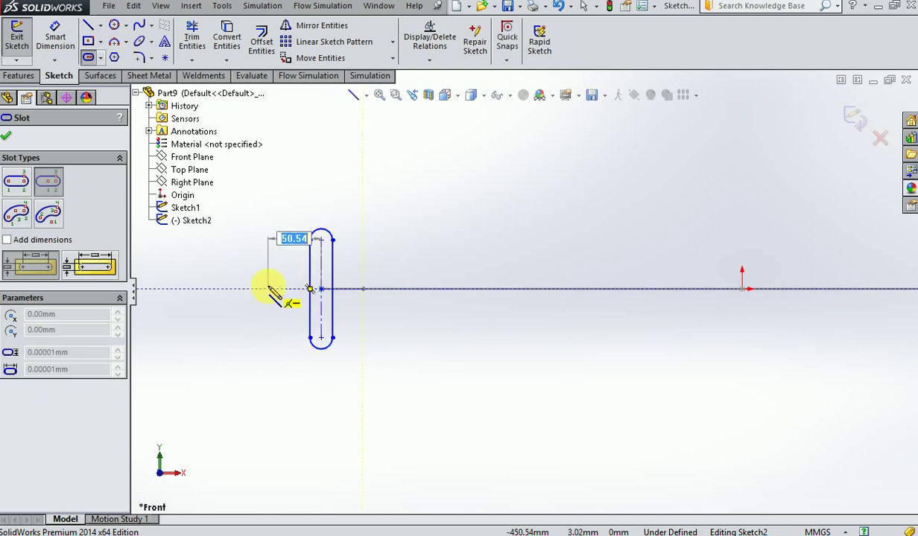
{"action": "left_click", "coordinate": [270, 281]}
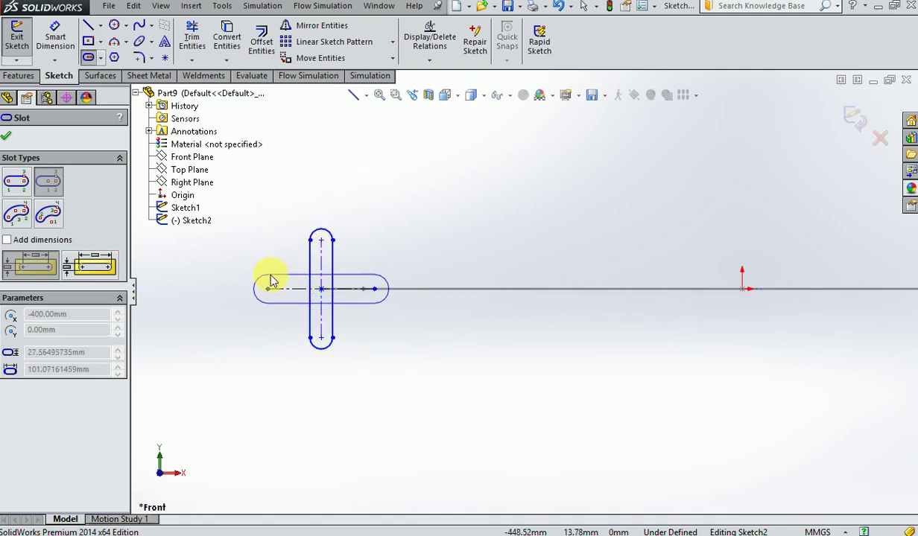
{"action": "left_click", "coordinate": [271, 284]}
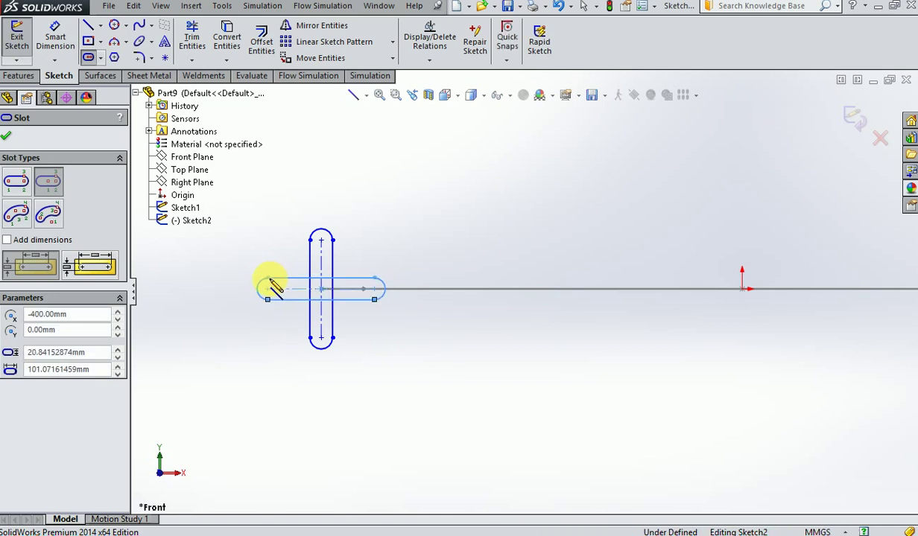
- Dimension the vertical slot's center-to-center length and set it to 100 mm
{"action": "left_click", "coordinate": [52, 38]}
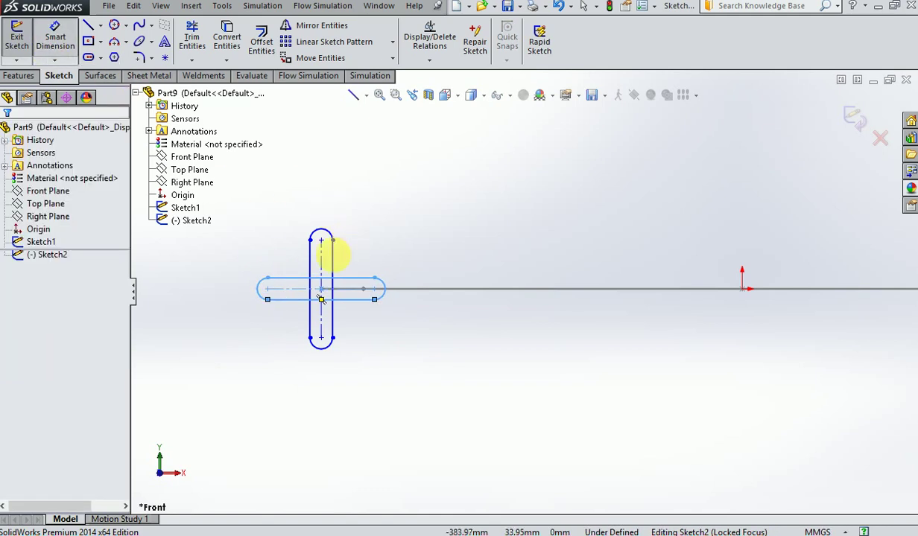
{"action": "left_click", "coordinate": [322, 267]}
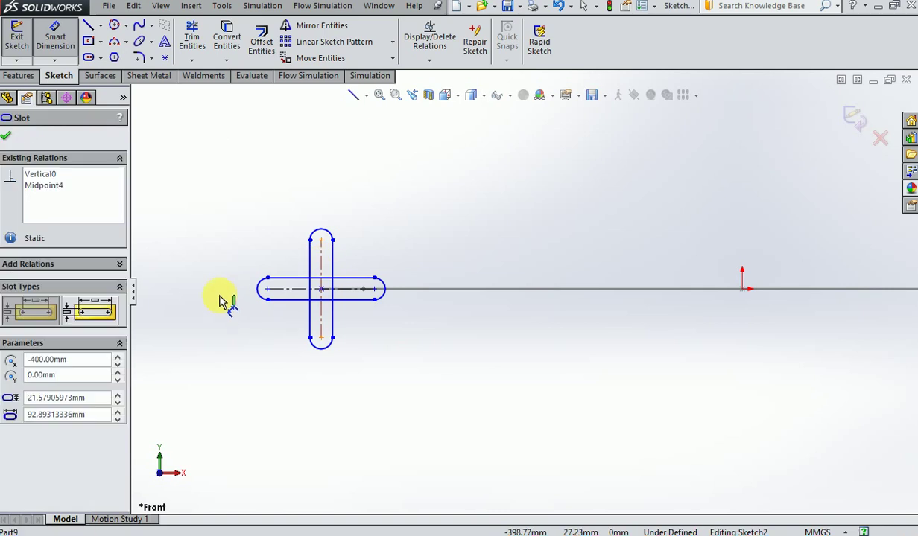
{"action": "left_click", "coordinate": [216, 292]}
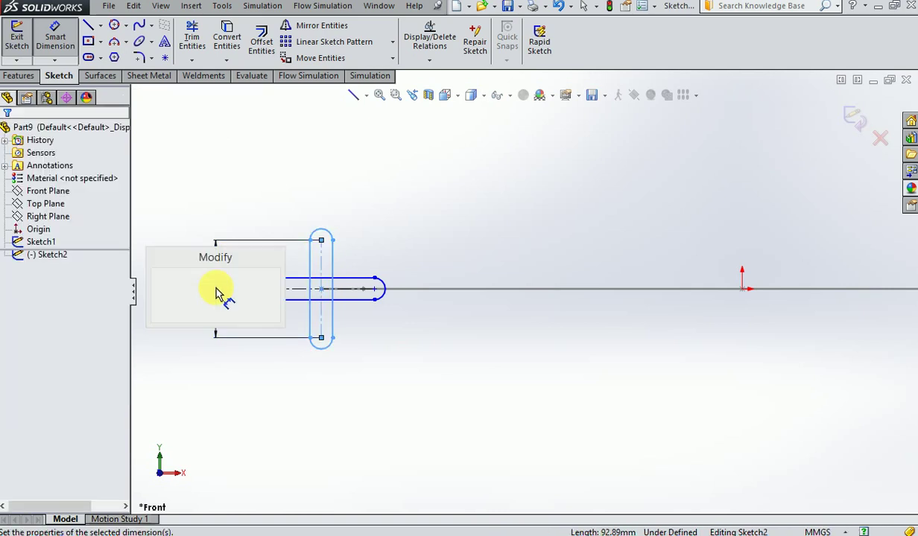
{"action": "type", "text": "18"}
{"action": "key", "text": "Return"}
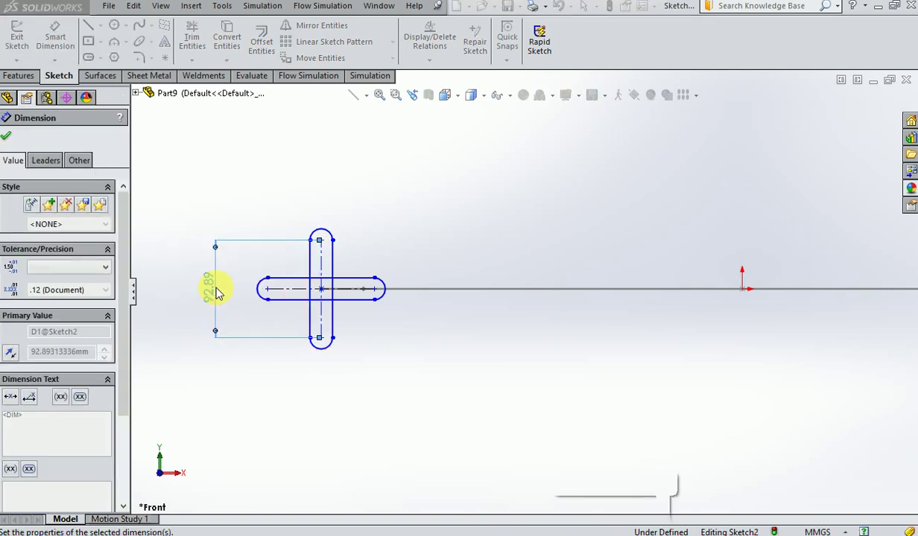
- Dimension the horizontal slot's center-to-center length and set it to 100 mm
{"action": "left_click", "coordinate": [292, 289]}
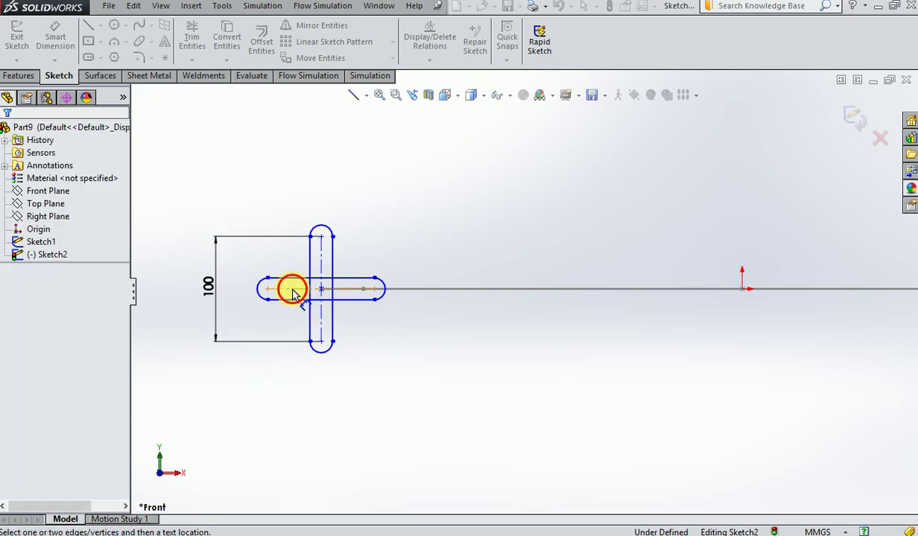
{"action": "left_click", "coordinate": [324, 401]}
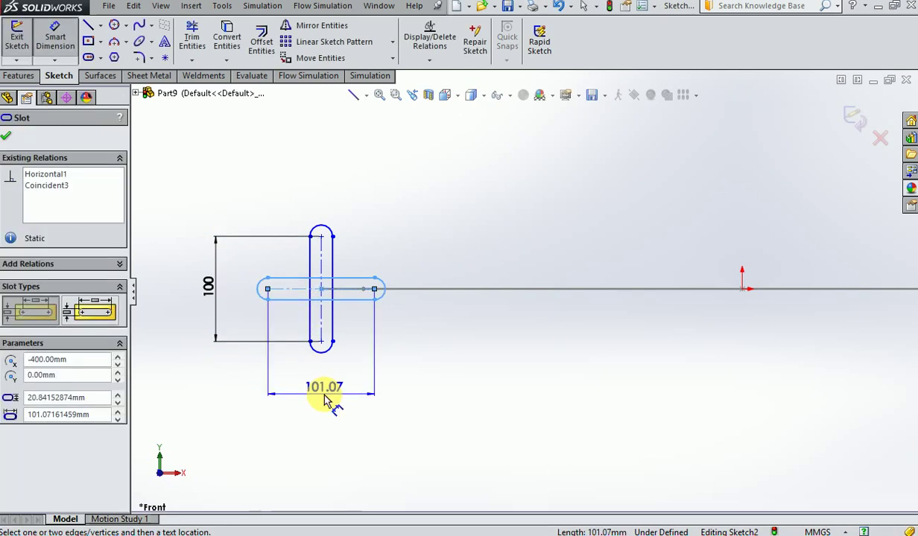
{"action": "type", "text": "100"}
{"action": "key", "text": "Return"}
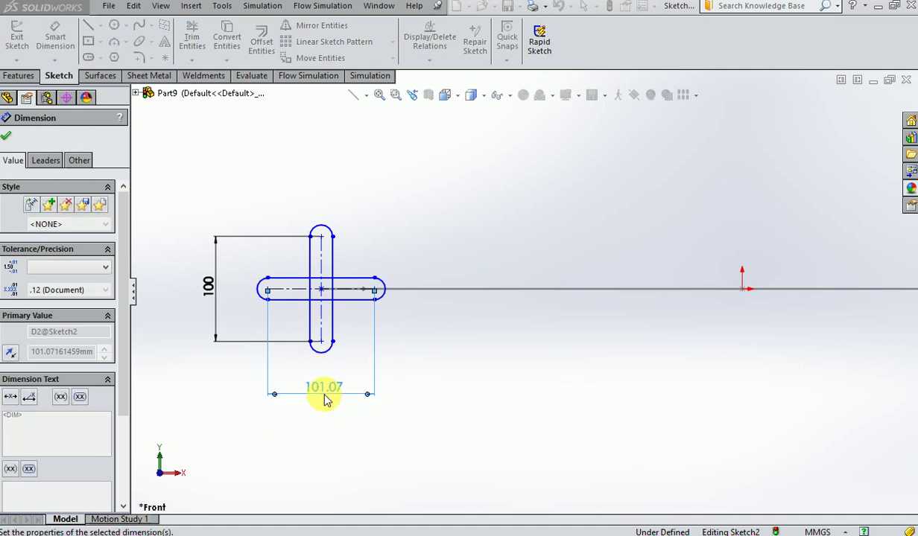
- Dimension the vertical slot's width between its two straight sides and set it to 20 mm
{"action": "left_click", "coordinate": [312, 263]}
{"action": "left_click", "coordinate": [333, 270]}
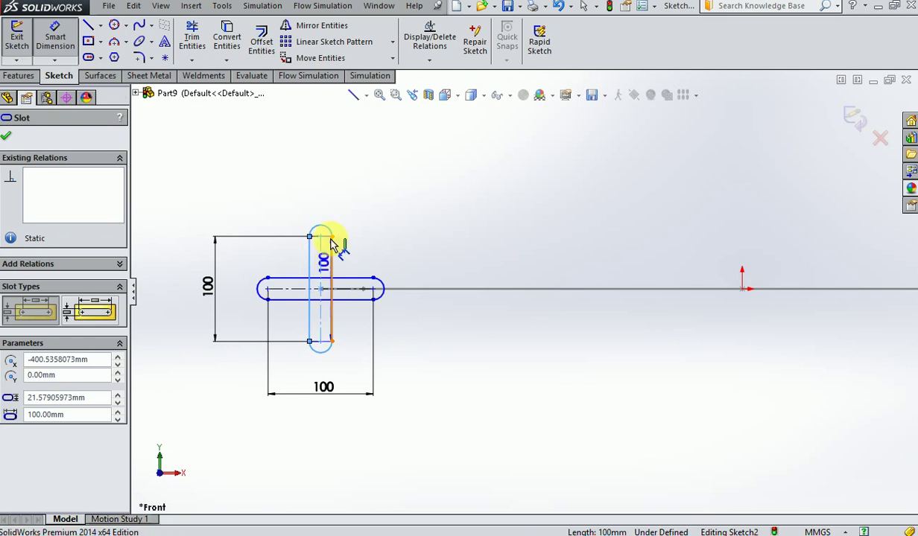
{"action": "left_click", "coordinate": [321, 206]}
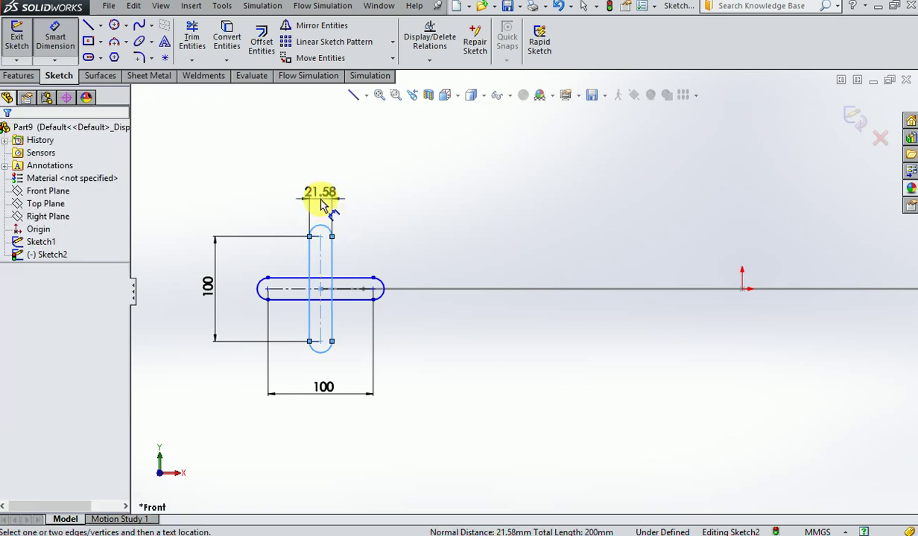
{"action": "type", "text": "20"}
{"action": "key", "text": "Return"}
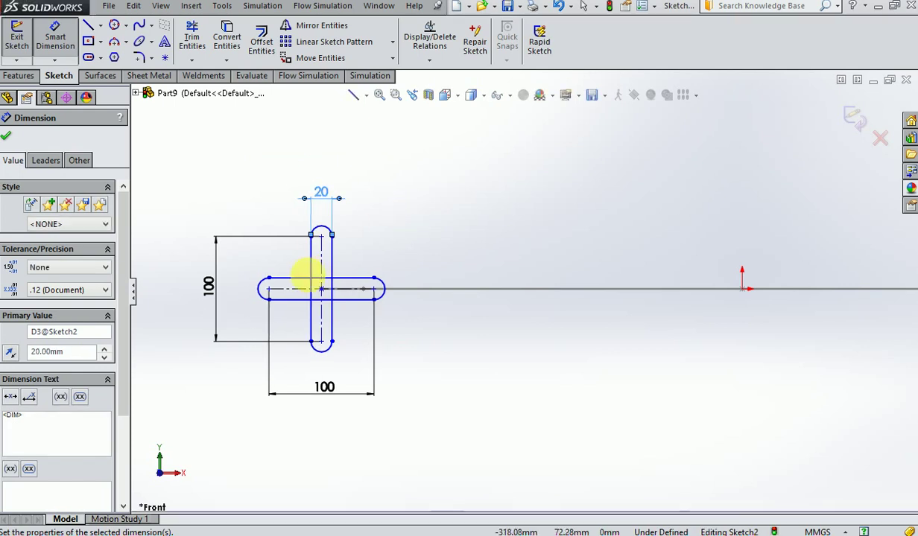
- Dimension the horizontal slot's width between its two straight sides and set it to 20 mm
{"action": "left_click", "coordinate": [303, 273]}
{"action": "left_click", "coordinate": [296, 302]}
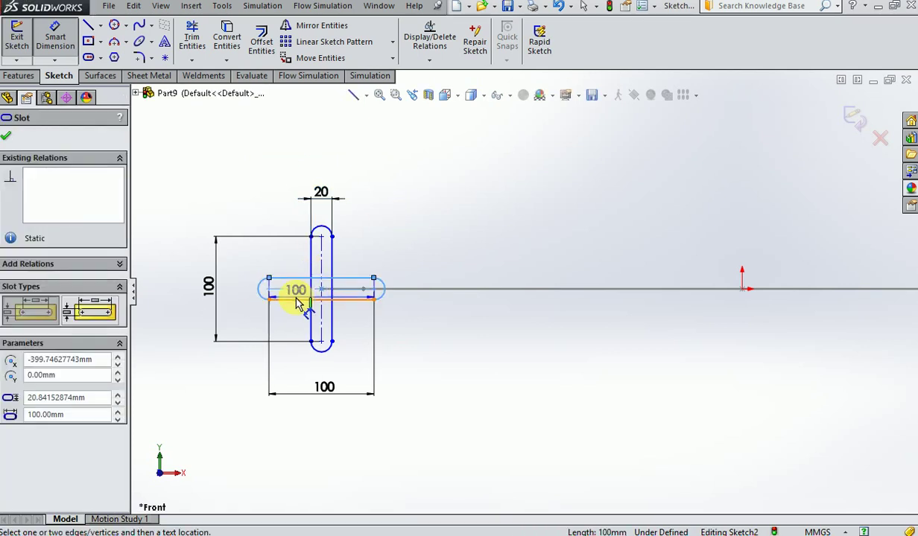
{"action": "left_click", "coordinate": [240, 307]}
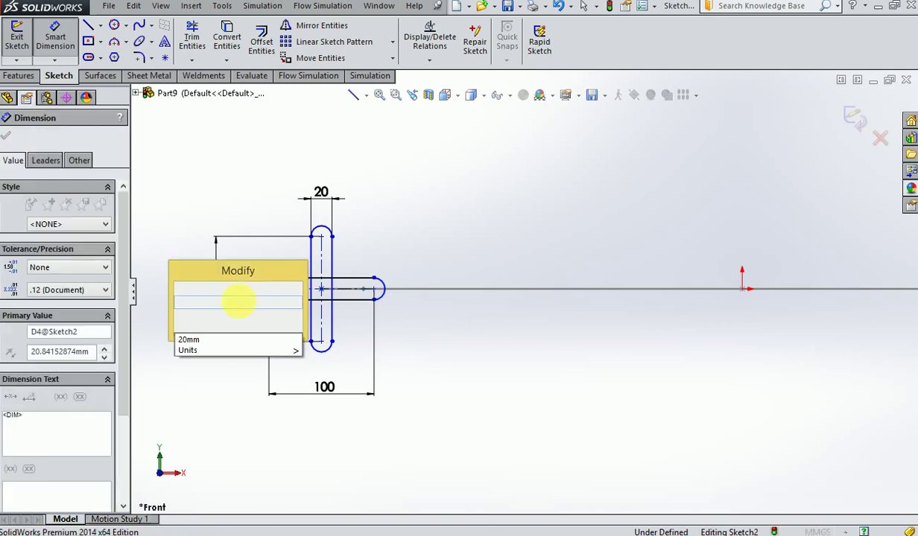
{"action": "type", "text": "20"}
{"action": "key", "text": "Return"}
{"action": "left_click", "coordinate": [514, 415]}
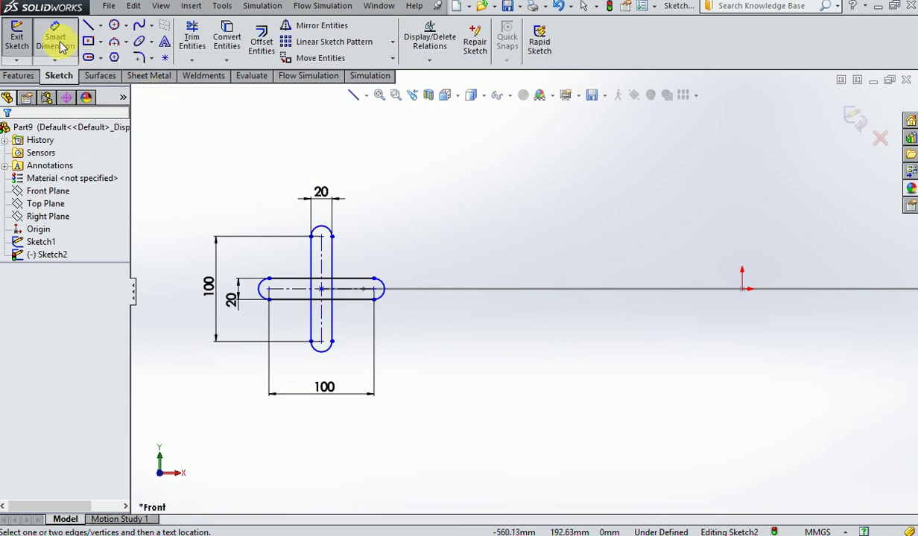
- Power trim the overlapping line segments inside the slot crossing, accepting the loss of the slot entities, to leave one cross-shaped outline
{"action": "left_click", "coordinate": [192, 35]}
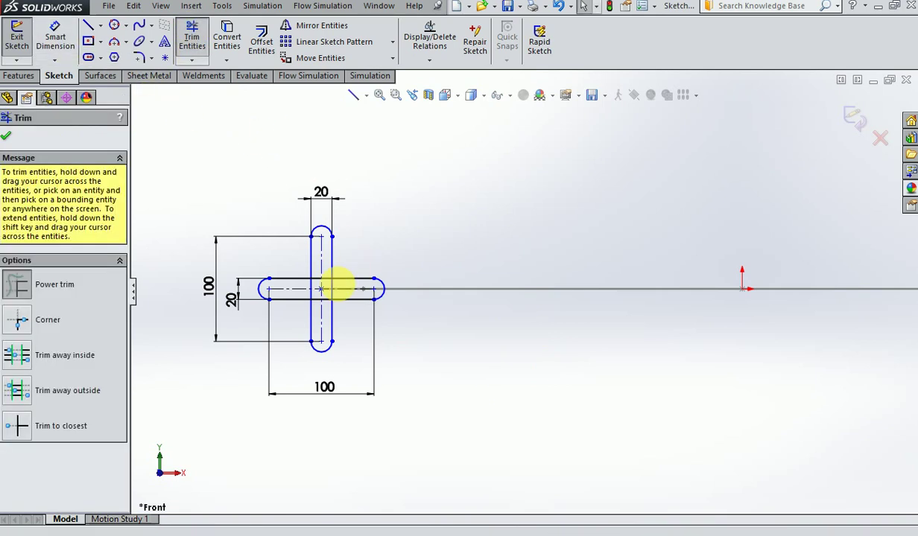
{"action": "scroll", "coordinate": [341, 285], "scroll_direction": "down", "scroll_amount": 4}
{"action": "scroll", "coordinate": [344, 282], "scroll_direction": "down", "scroll_amount": 2}
{"action": "left_click_drag", "start_coordinate": [365, 273], "coordinate": [344, 294]}
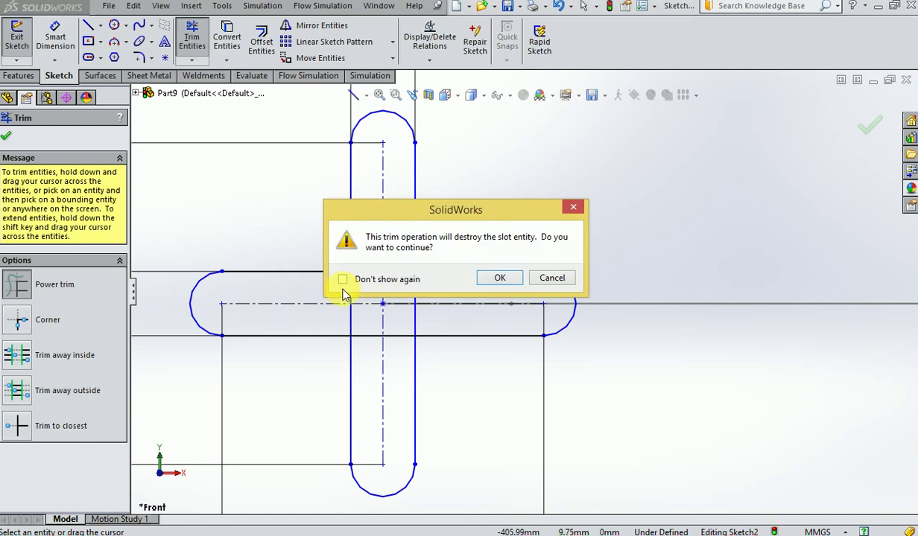
{"action": "left_click", "coordinate": [489, 281]}
{"action": "left_click_drag", "start_coordinate": [367, 286], "coordinate": [343, 290]}
{"action": "left_click", "coordinate": [489, 279]}
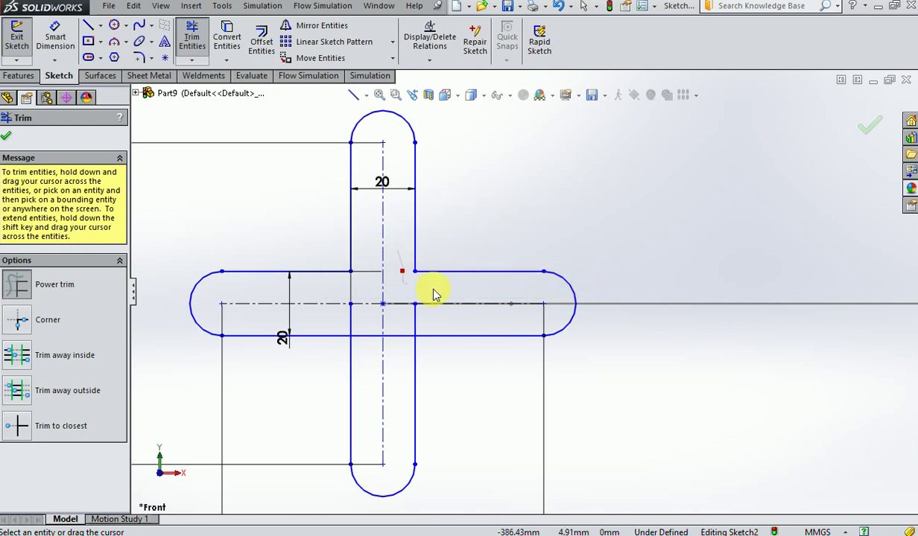
{"action": "mouse_move", "coordinate": [429, 294]}
{"action": "left_mouse_down"}
{"action": "mouse_move", "coordinate": [392, 286]}
{"action": "mouse_move", "coordinate": [307, 307]}
{"action": "left_mouse_up"}
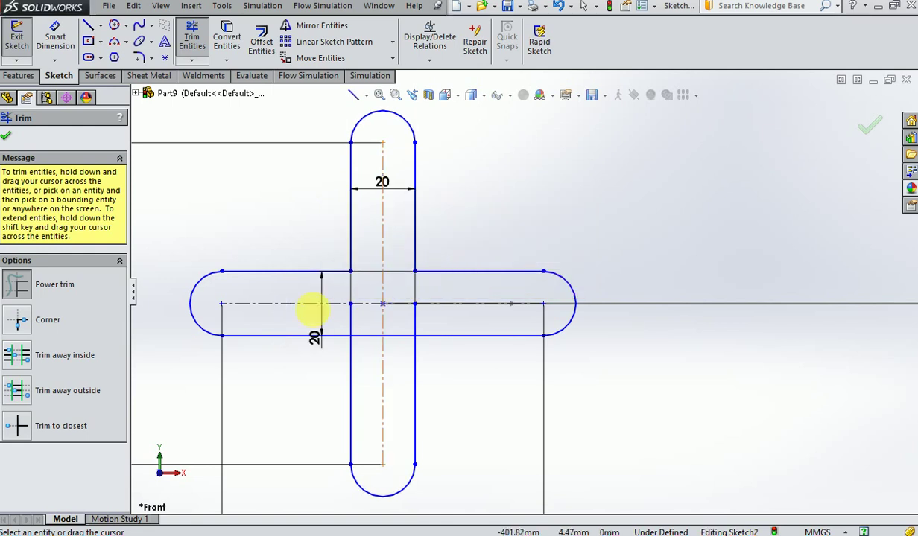
{"action": "left_click_drag", "start_coordinate": [365, 363], "coordinate": [395, 361]}
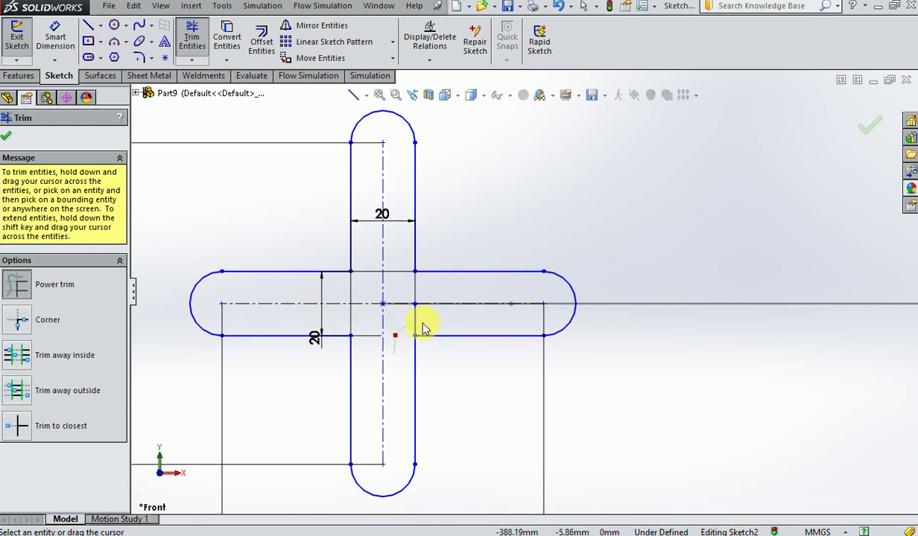
{"action": "scroll", "coordinate": [438, 331], "scroll_direction": "up", "scroll_amount": 3}
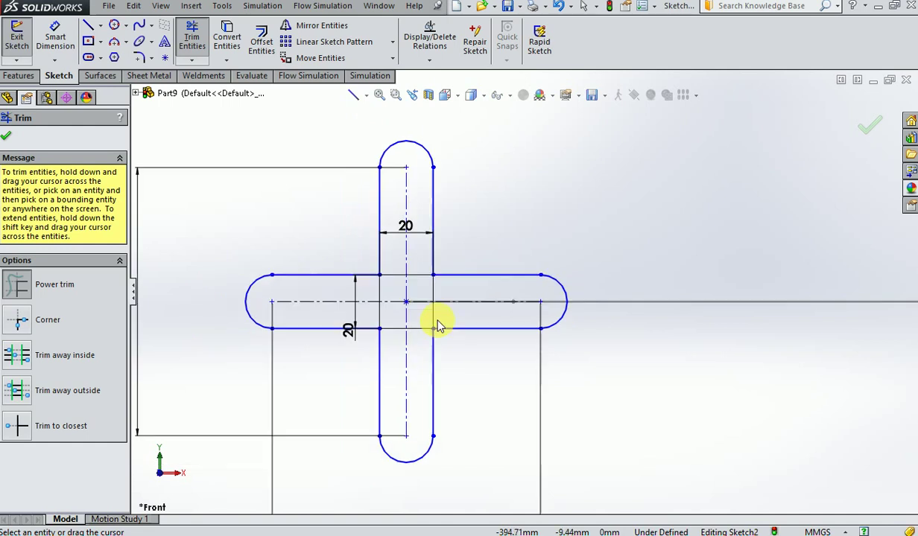
{"action": "left_click", "coordinate": [7, 139]}
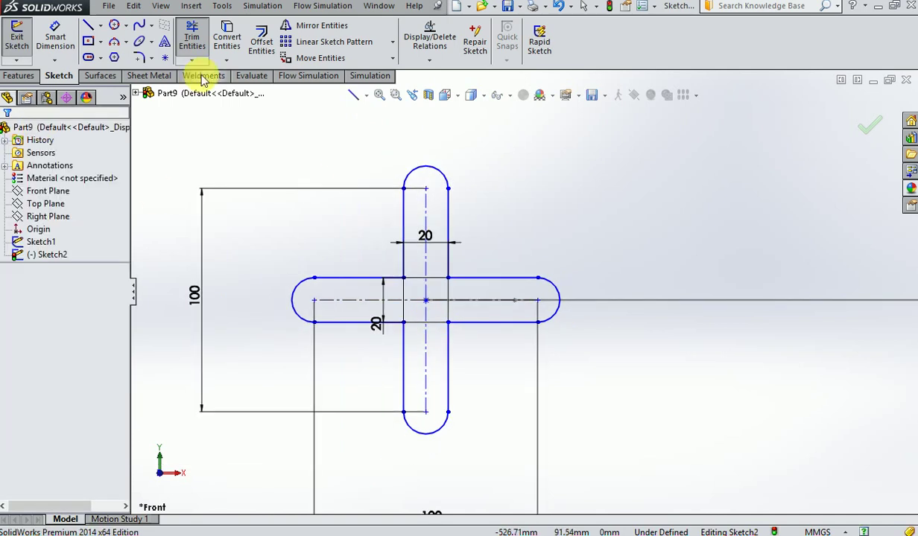
- Add 10 mm sketch fillets to the four inner corners of the cross outline and exit the sketch
{"action": "left_click", "coordinate": [144, 59]}
{"action": "left_click", "coordinate": [405, 281]}
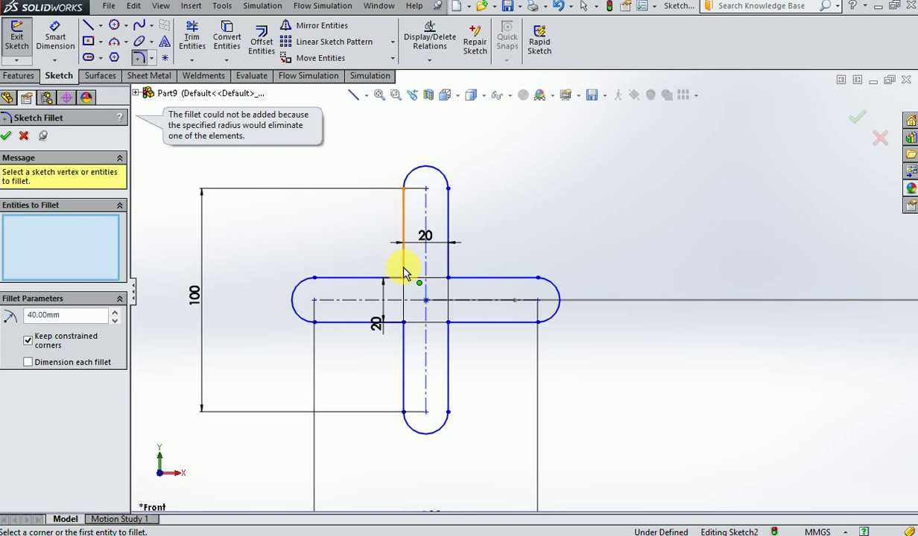
{"action": "left_click", "coordinate": [403, 266]}
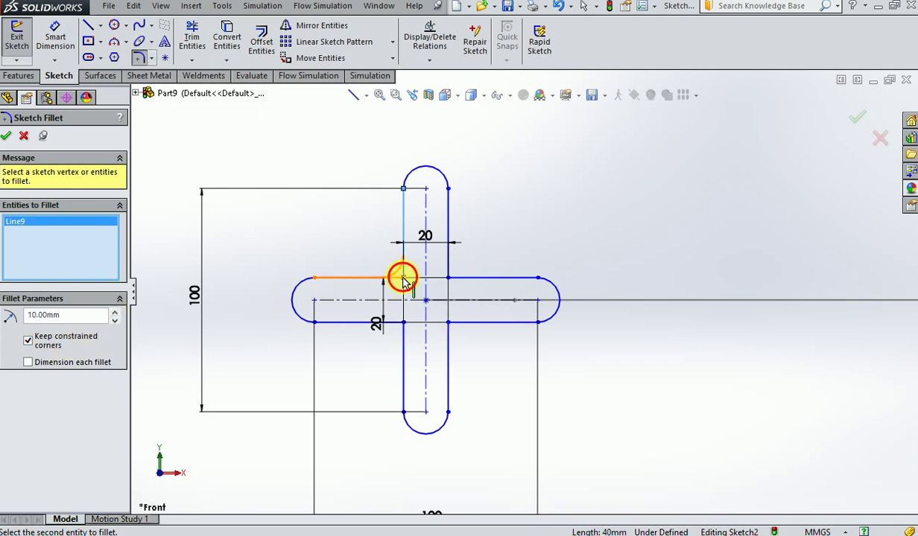
{"action": "left_click", "coordinate": [452, 280]}
{"action": "left_click", "coordinate": [450, 325]}
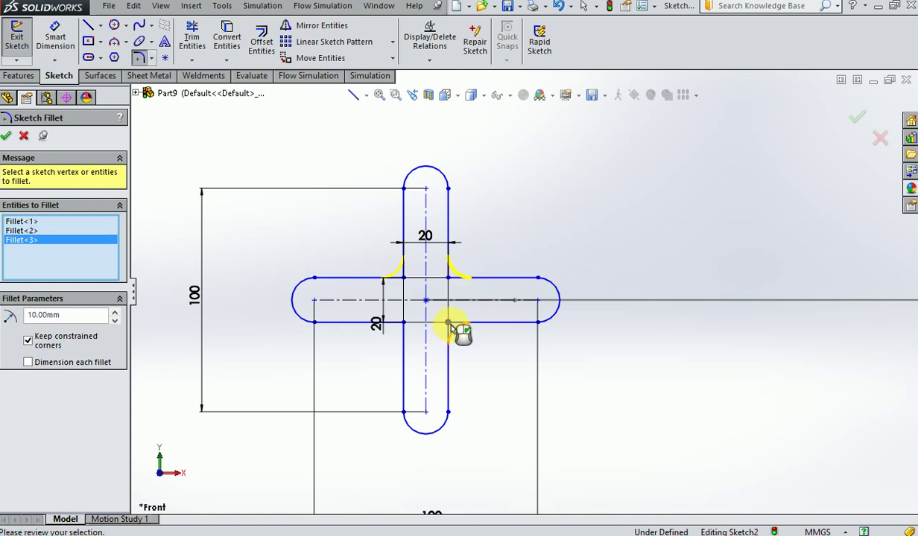
{"action": "left_click", "coordinate": [403, 325]}
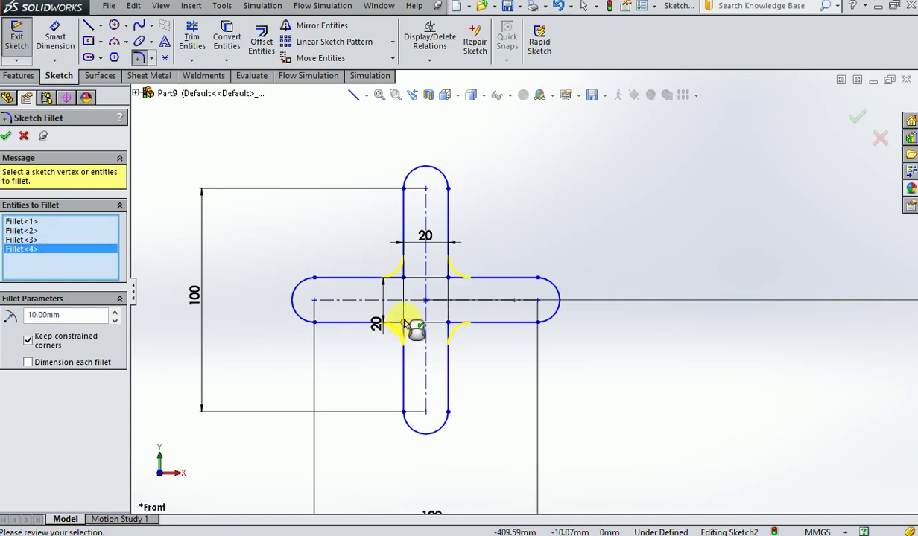
{"action": "left_click", "coordinate": [7, 138]}
{"action": "left_click", "coordinate": [6, 139]}
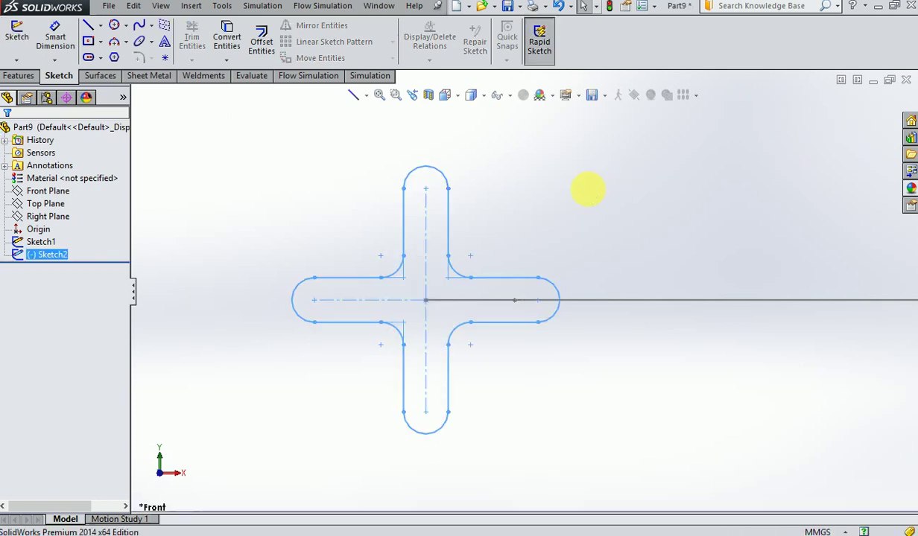
- Set up a Swept Boss/Base with the cross-shaped sketch as the profile and the rounded rectangle sketch as the path
{"action": "scroll", "coordinate": [621, 246], "scroll_direction": "up", "scroll_amount": 5}
{"action": "mouse_move", "coordinate": [633, 246]}
{"action": "middle_mouse_down"}
{"action": "mouse_move", "coordinate": [604, 287]}
{"action": "mouse_move", "coordinate": [616, 317]}
{"action": "middle_mouse_up"}
{"action": "scroll", "coordinate": [611, 290], "scroll_direction": "down", "scroll_amount": 3}
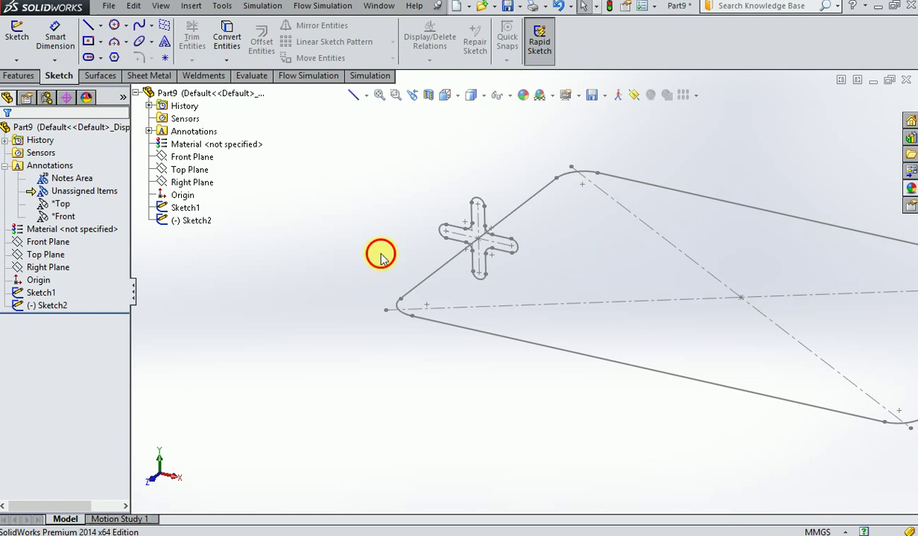
{"action": "left_click", "coordinate": [18, 76]}
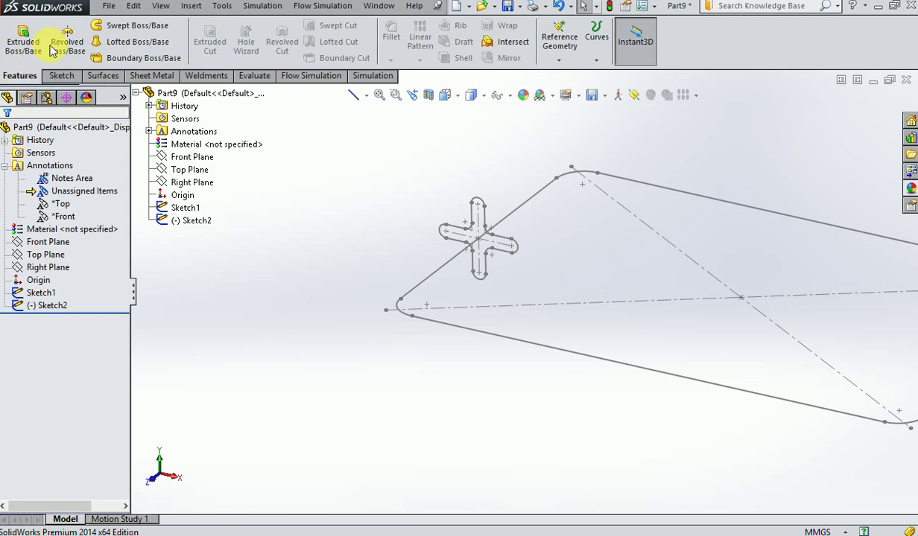
{"action": "left_click", "coordinate": [131, 25]}
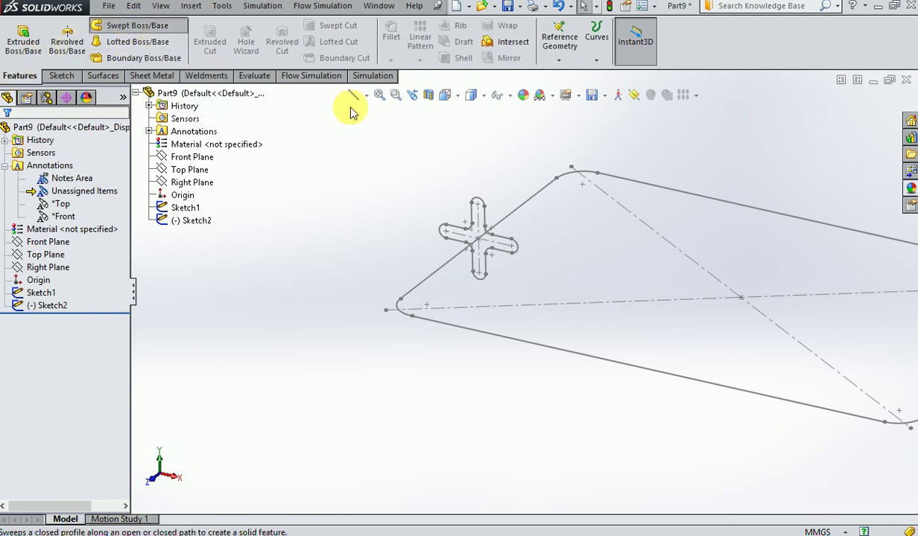
{"action": "scroll", "coordinate": [482, 235], "scroll_direction": "down", "scroll_amount": 5}
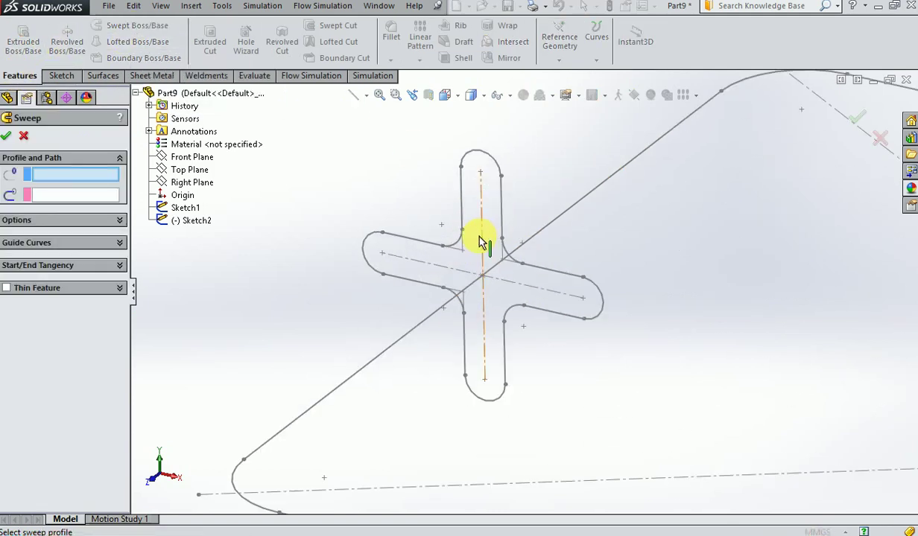
{"action": "left_click", "coordinate": [463, 221]}
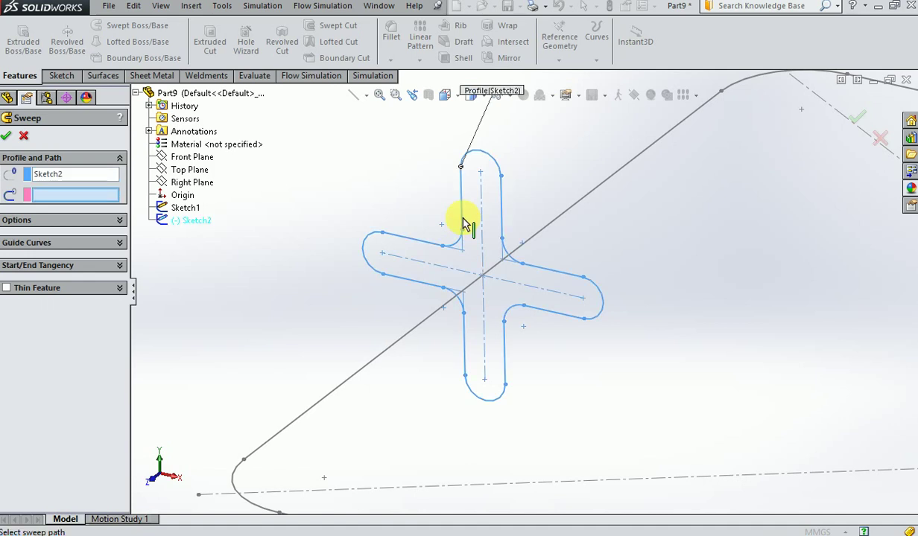
{"action": "scroll", "coordinate": [482, 244], "scroll_direction": "up", "scroll_amount": 5}
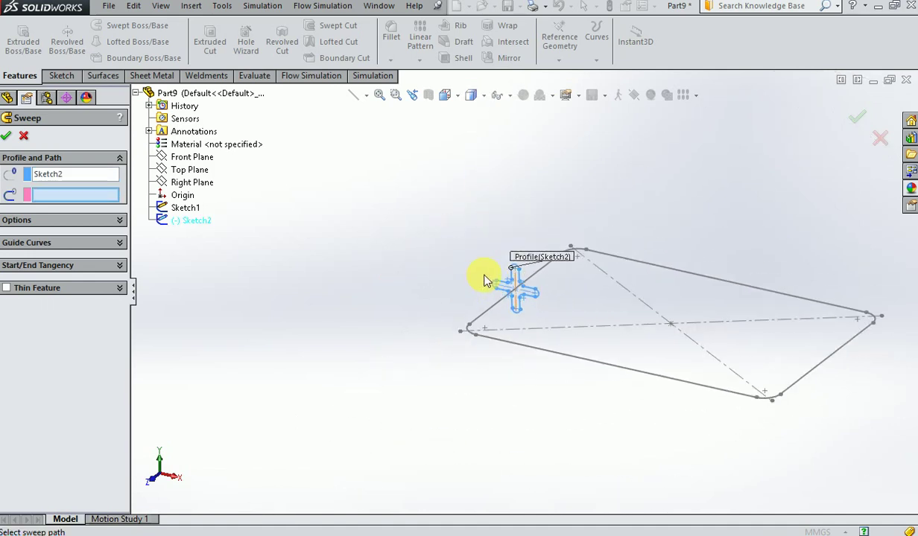
{"action": "left_click", "coordinate": [487, 314]}
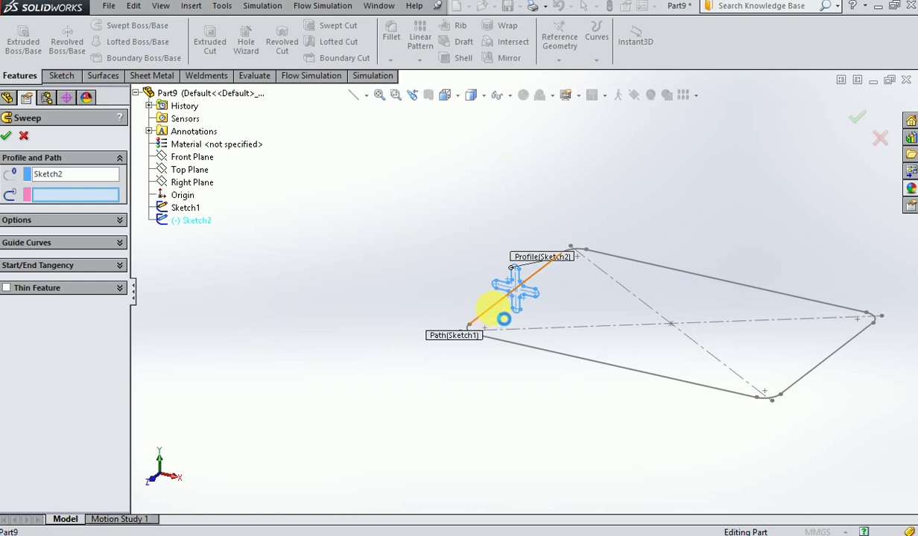
{"action": "left_click", "coordinate": [493, 309]}
{"action": "scroll", "coordinate": [537, 343], "scroll_direction": "down", "scroll_amount": 2}
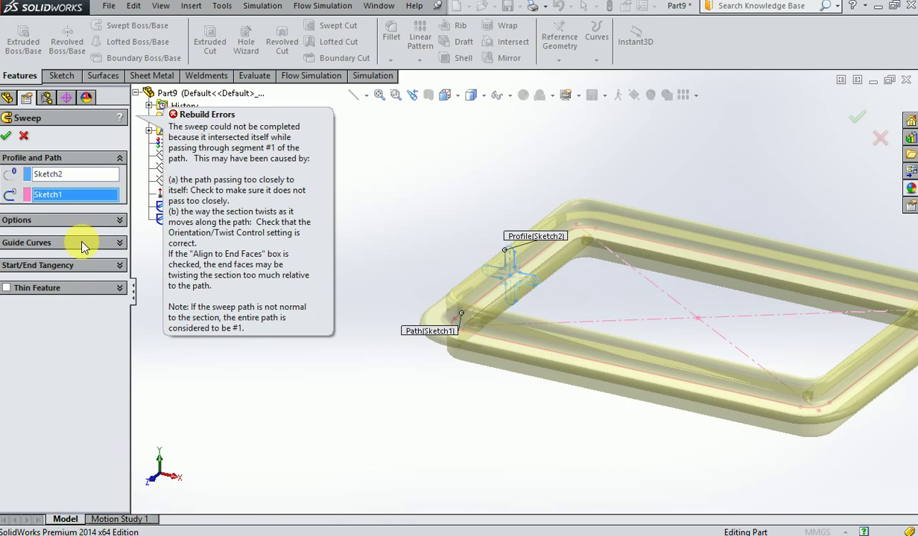
- Turn on Merge tangent faces in the sweep options and try to complete the sweep with Follow Path orientation
{"action": "left_click", "coordinate": [77, 293]}
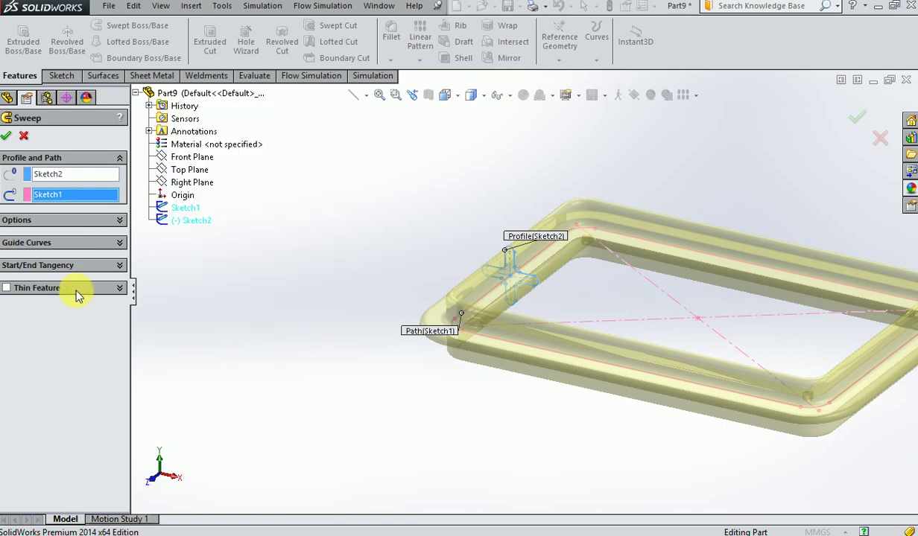
{"action": "left_click", "coordinate": [84, 244]}
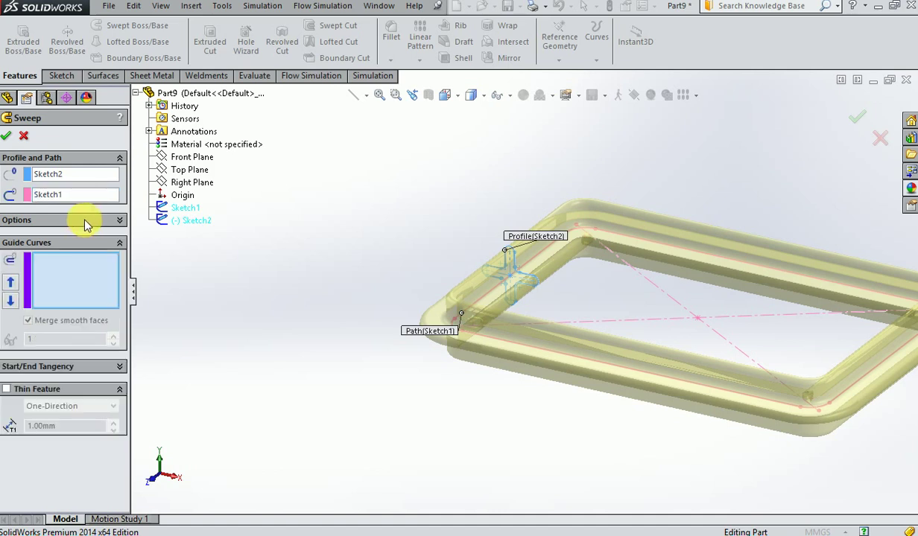
{"action": "left_click", "coordinate": [82, 220]}
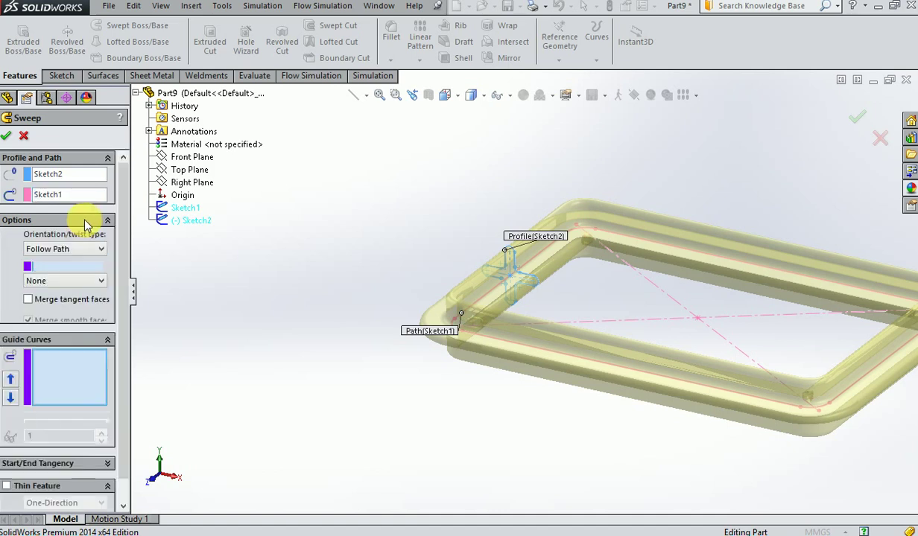
{"action": "left_click", "coordinate": [28, 300]}
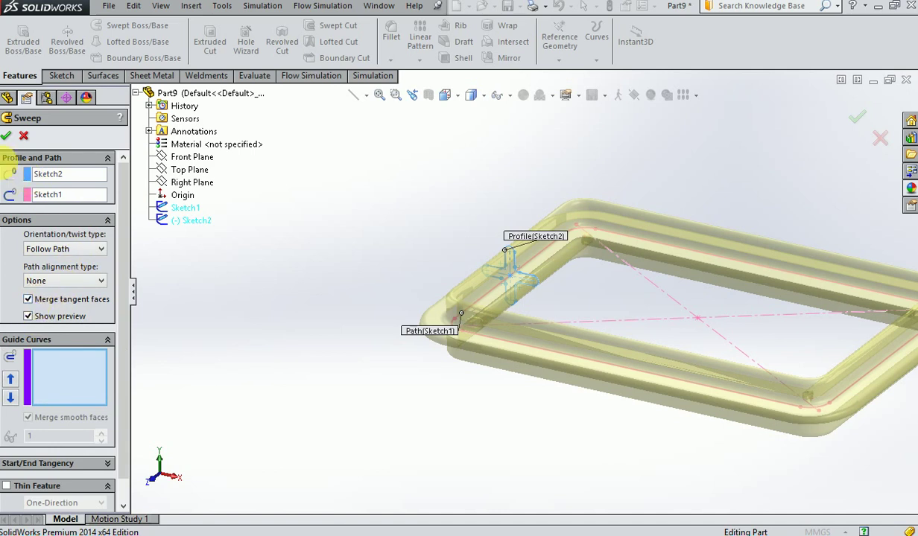
{"action": "left_click", "coordinate": [6, 136]}
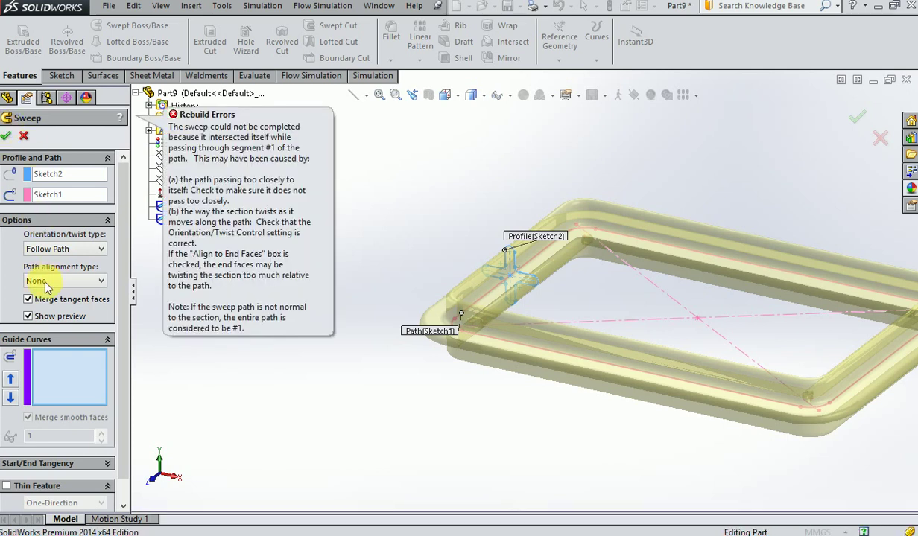
- Try Twist Along Path and both guide-curve orientation types for the sweep, and return the type to Follow Path
{"action": "left_click", "coordinate": [29, 317]}
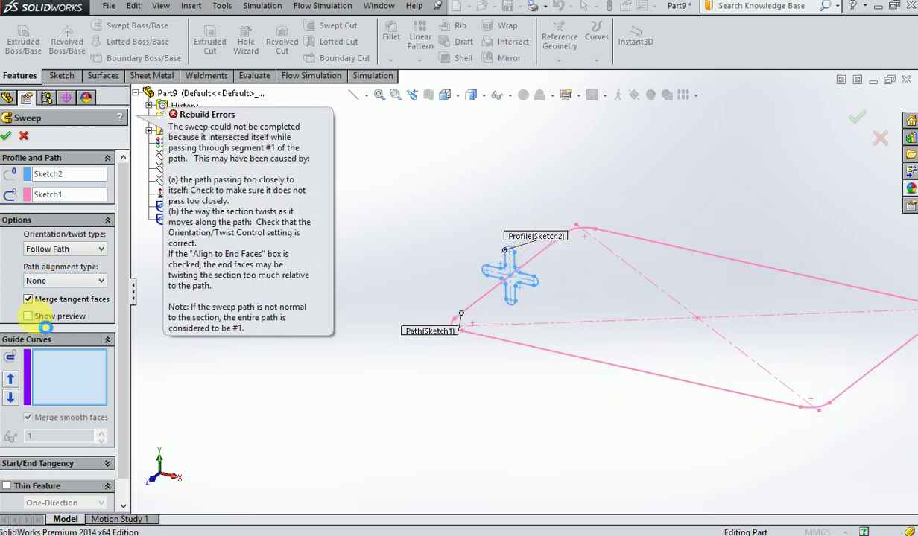
{"action": "left_click", "coordinate": [45, 316]}
{"action": "left_click", "coordinate": [63, 281]}
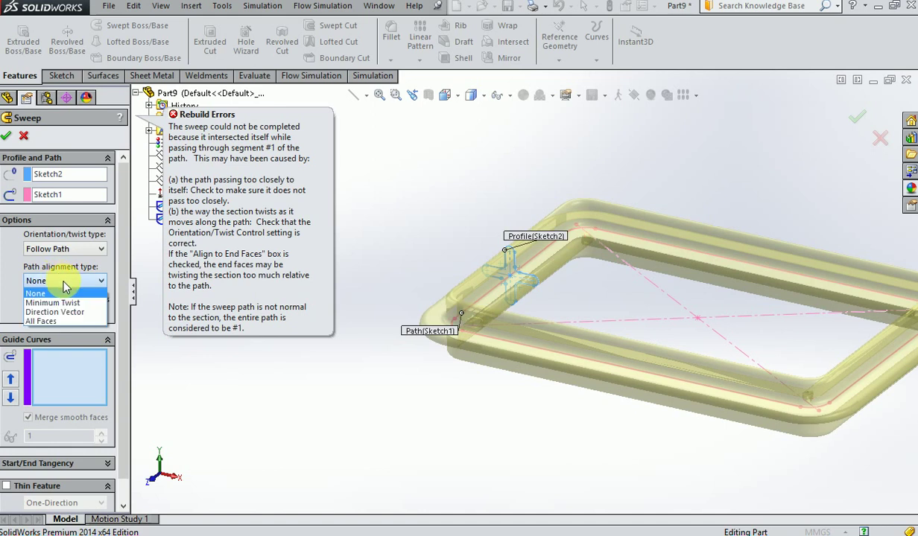
{"action": "left_click", "coordinate": [64, 283]}
{"action": "left_click", "coordinate": [64, 252]}
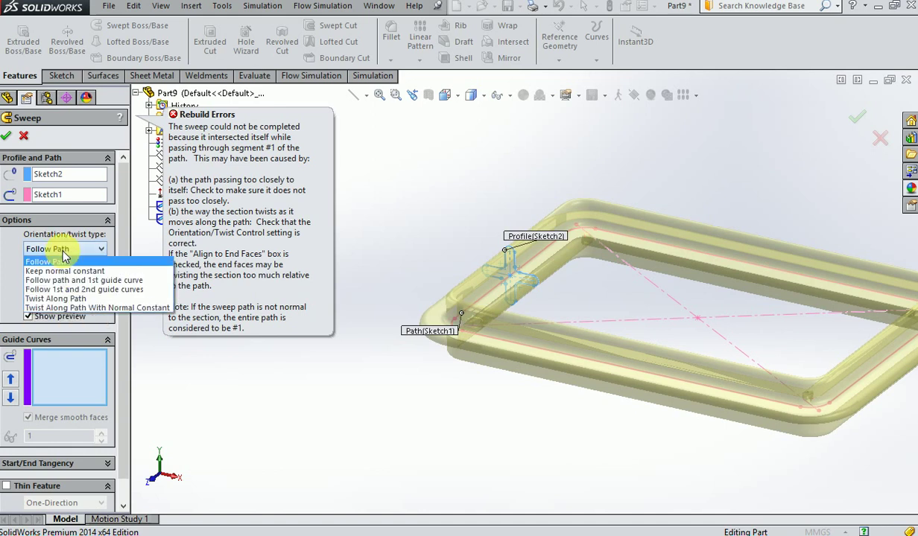
{"action": "left_click", "coordinate": [60, 298]}
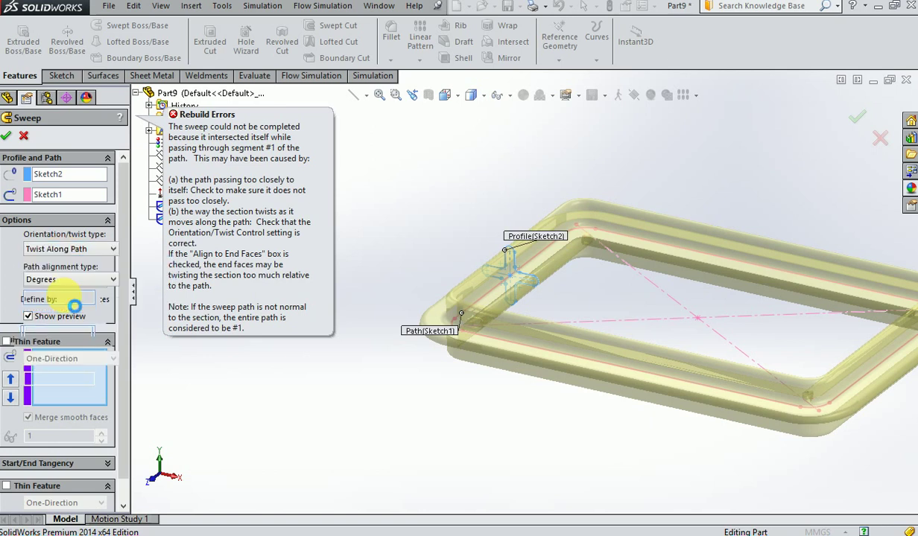
{"action": "left_click", "coordinate": [56, 249]}
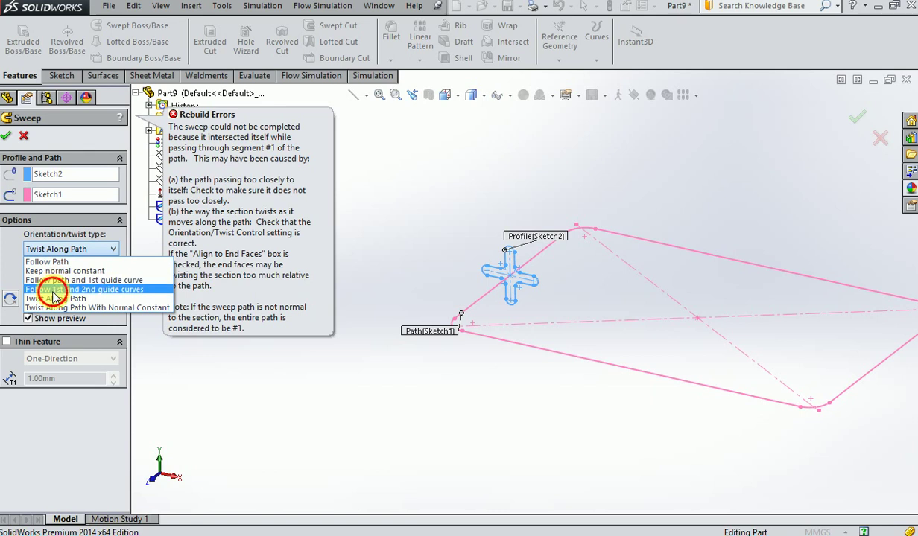
{"action": "left_click", "coordinate": [54, 290]}
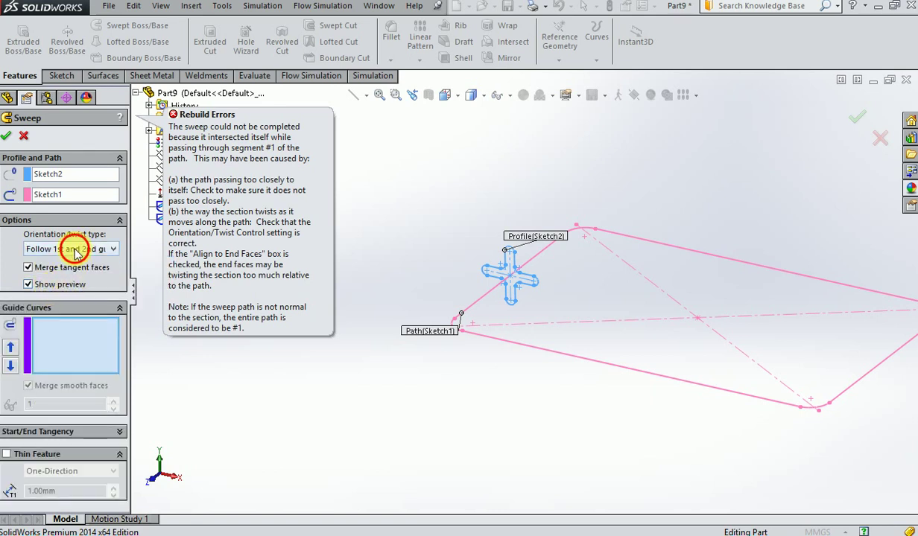
{"action": "left_click", "coordinate": [75, 251]}
{"action": "left_click", "coordinate": [64, 279]}
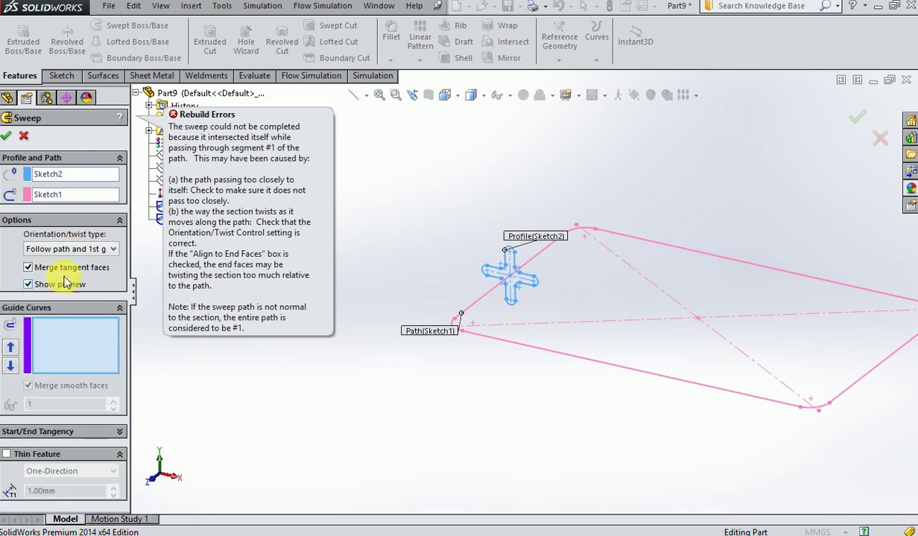
{"action": "left_click", "coordinate": [69, 249]}
{"action": "left_click", "coordinate": [64, 260]}
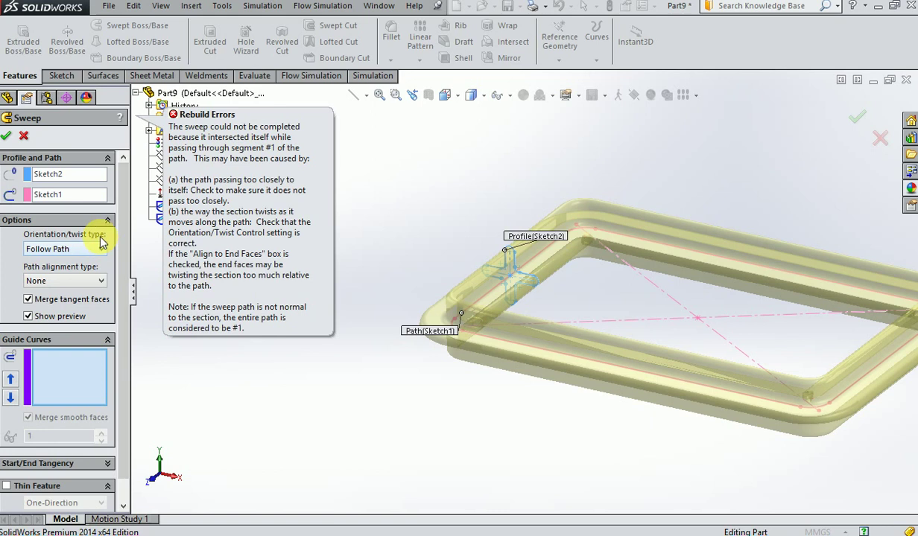
- Try the sweep as a one-direction thin feature with 1 mm thickness, and cancel the Sweep command
{"action": "scroll", "coordinate": [107, 327], "scroll_direction": "down", "scroll_amount": 1}
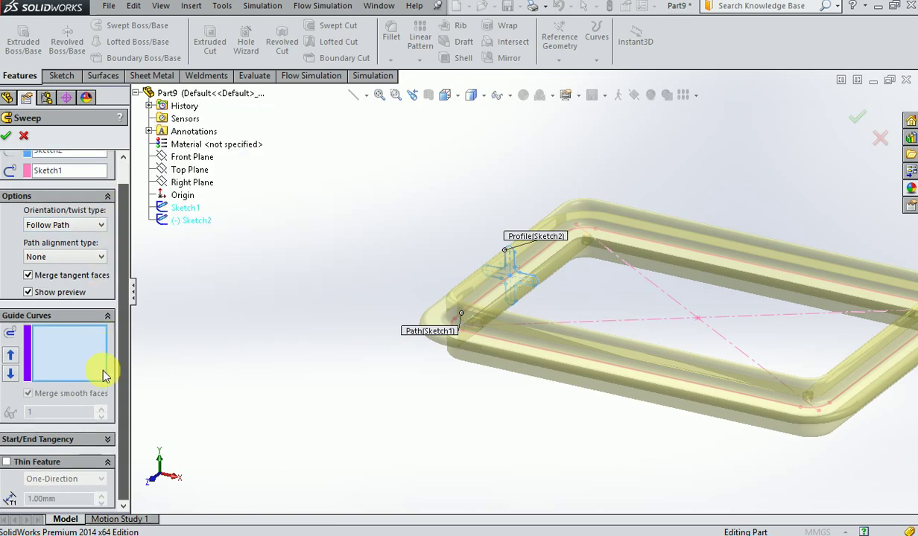
{"action": "left_click", "coordinate": [26, 466]}
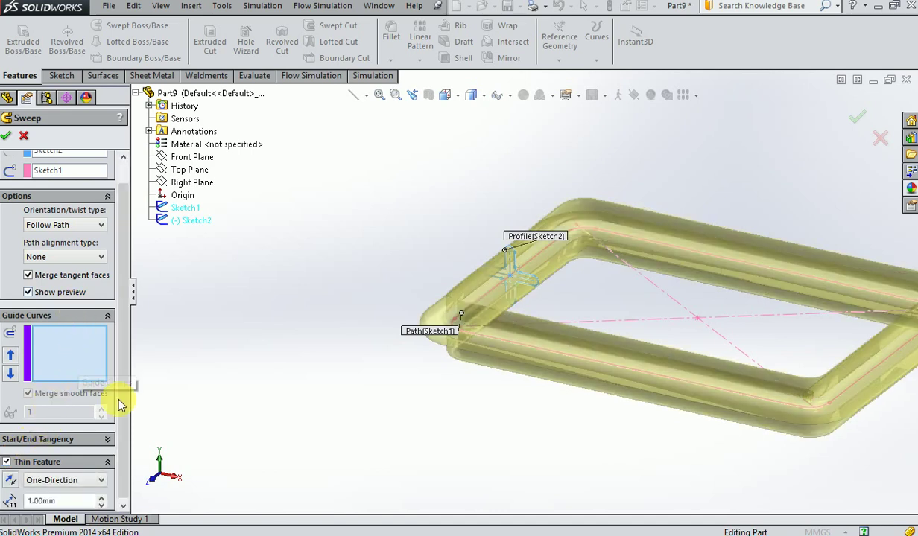
{"action": "left_click_drag", "start_coordinate": [122, 339], "coordinate": [129, 252]}
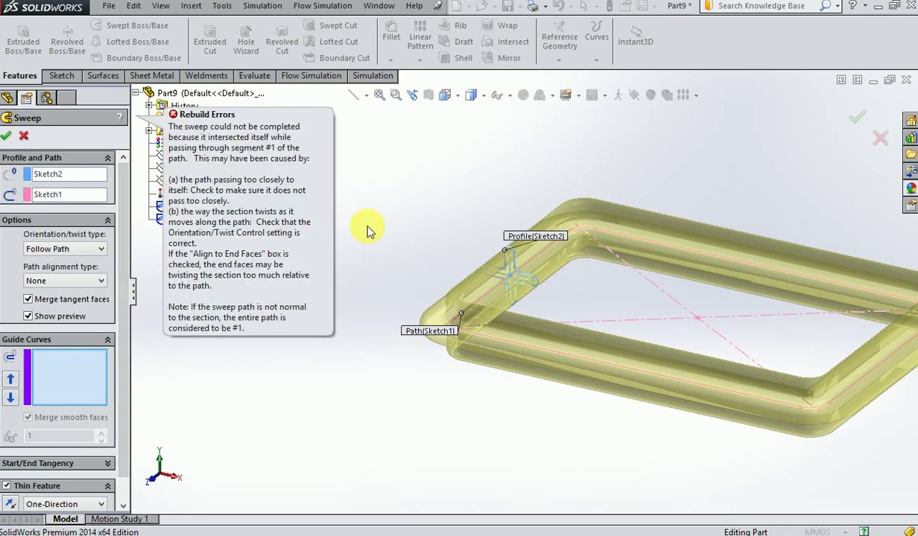
{"action": "left_click", "coordinate": [25, 137]}
- Reopen the cross profile sketch for editing and set the vertical slot's centre-to-centre length to 60 mm
{"action": "scroll", "coordinate": [530, 287], "scroll_direction": "down", "scroll_amount": 3}
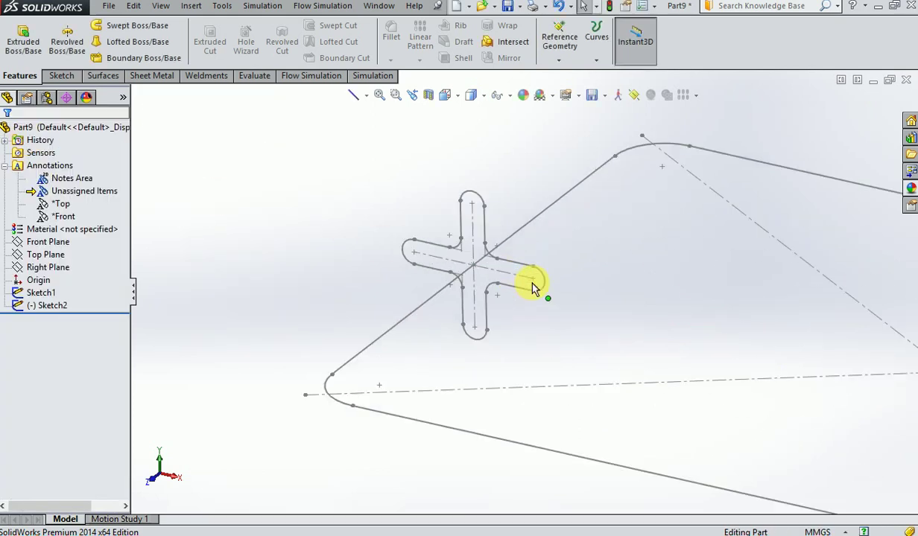
{"action": "scroll", "coordinate": [532, 285], "scroll_direction": "up", "scroll_amount": 4}
{"action": "scroll", "coordinate": [532, 287], "scroll_direction": "down", "scroll_amount": 2}
{"action": "scroll", "coordinate": [532, 287], "scroll_direction": "down", "scroll_amount": 3}
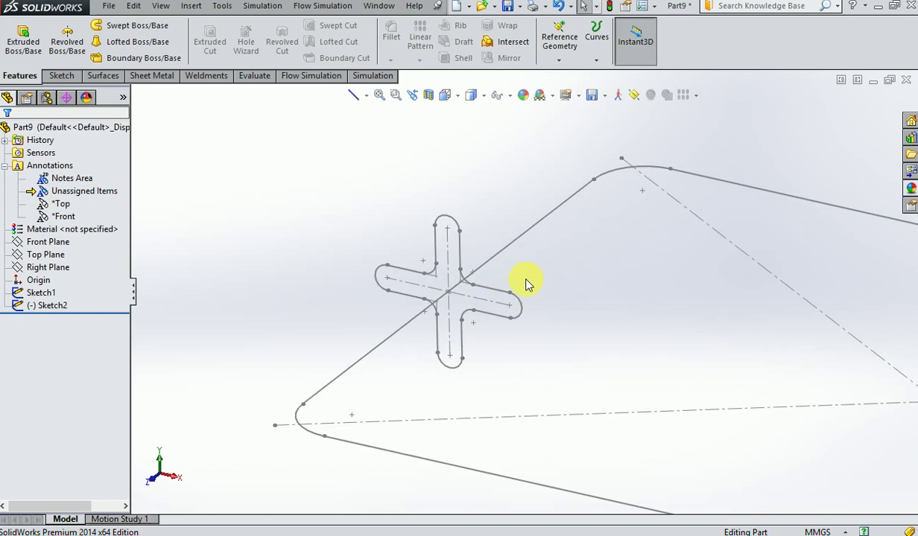
{"action": "left_click", "coordinate": [494, 296]}
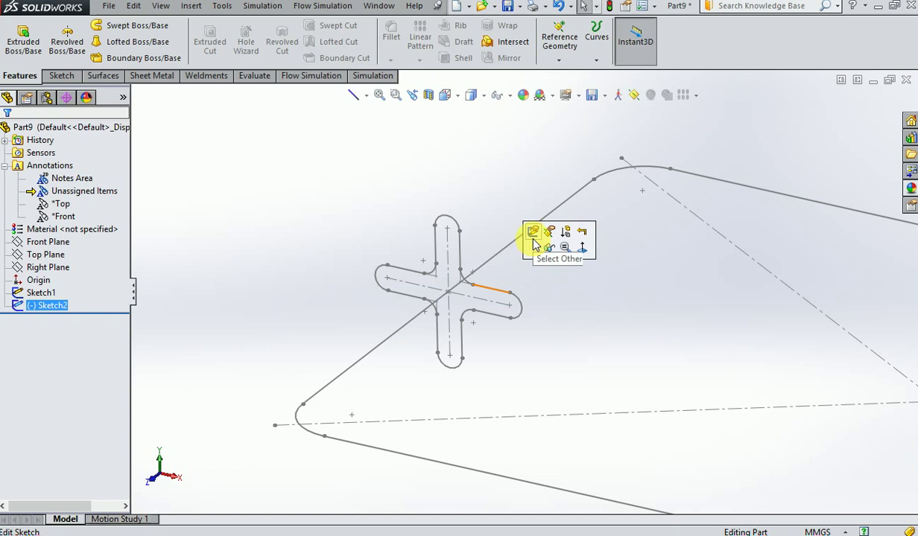
{"action": "left_click", "coordinate": [532, 233]}
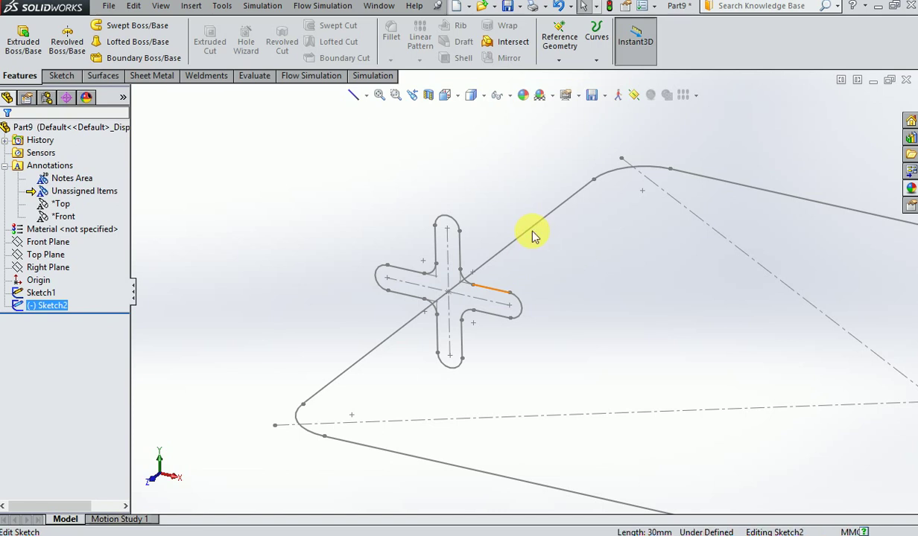
{"action": "left_click", "coordinate": [331, 268]}
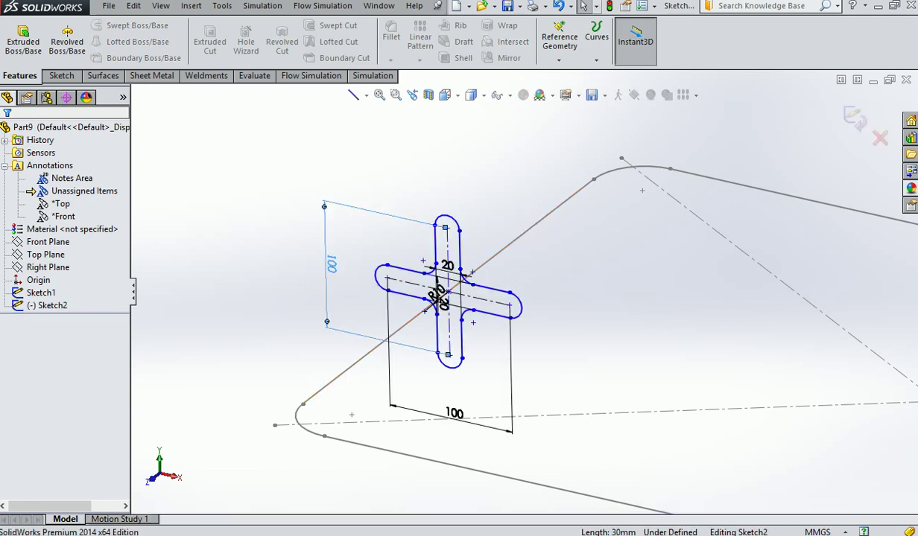
{"action": "double_click", "coordinate": [333, 279]}
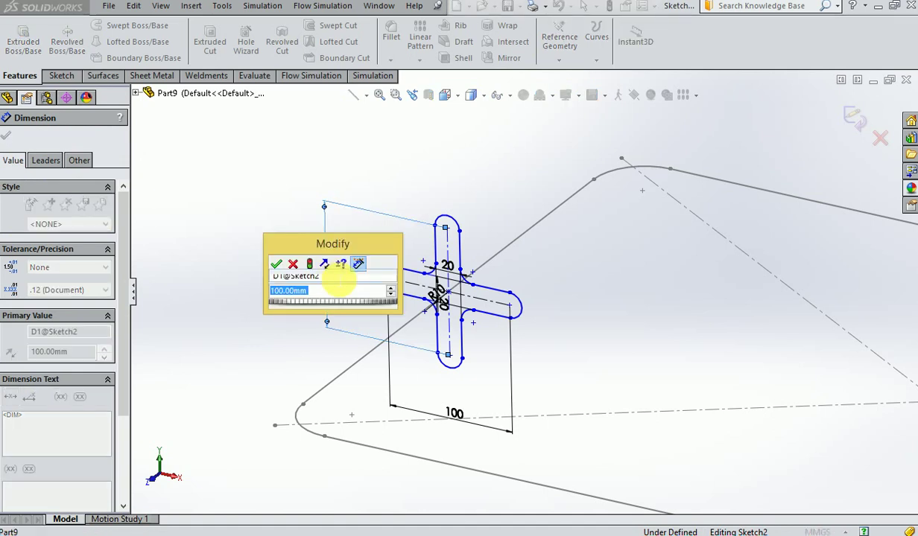
{"action": "type", "text": "60"}
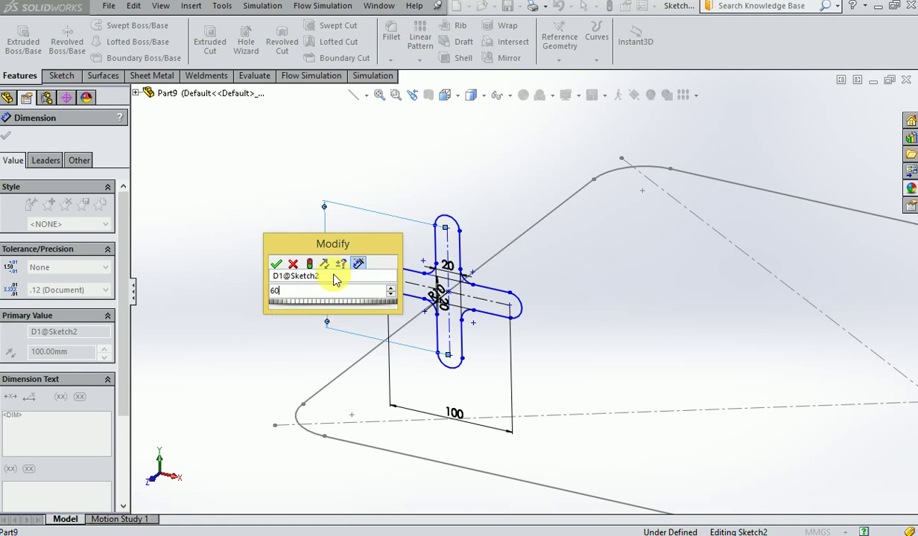
{"action": "key", "text": "Return"}
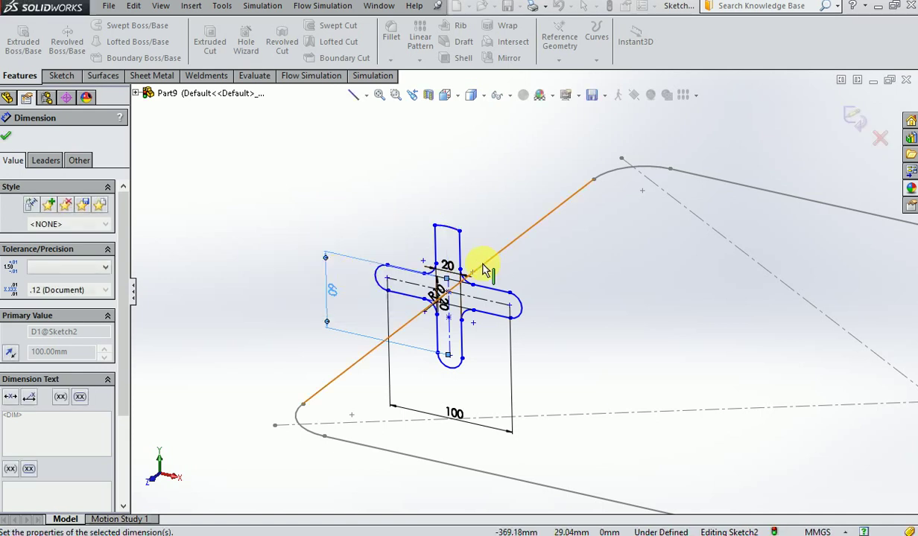
- Move the midpoint of the vertical slot's centreline onto the centre of the horizontal slot and clear the selection
{"action": "scroll", "coordinate": [466, 283], "scroll_direction": "down", "scroll_amount": 1}
{"action": "scroll", "coordinate": [465, 283], "scroll_direction": "down", "scroll_amount": 1}
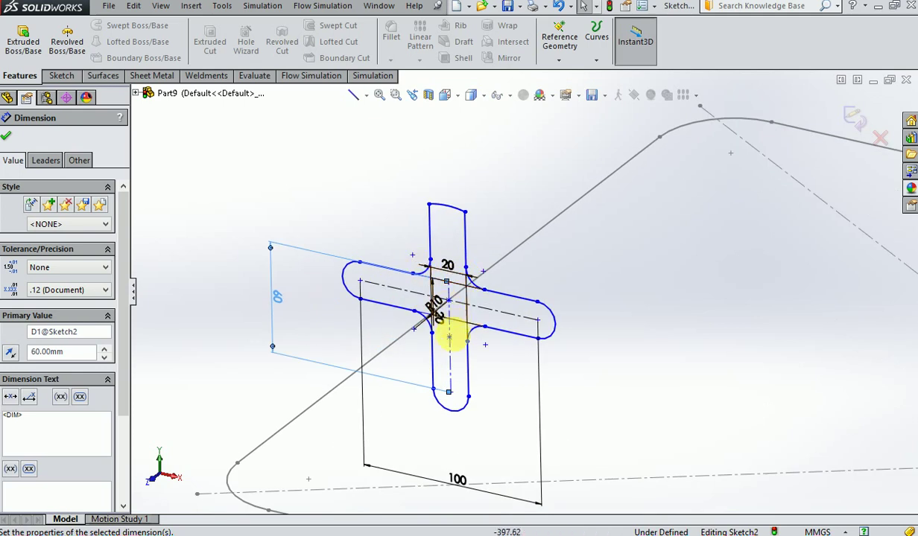
{"action": "mouse_move", "coordinate": [461, 305]}
{"action": "left_mouse_down"}
{"action": "mouse_move", "coordinate": [461, 262]}
{"action": "mouse_move", "coordinate": [456, 306]}
{"action": "mouse_move", "coordinate": [445, 308]}
{"action": "left_mouse_up"}
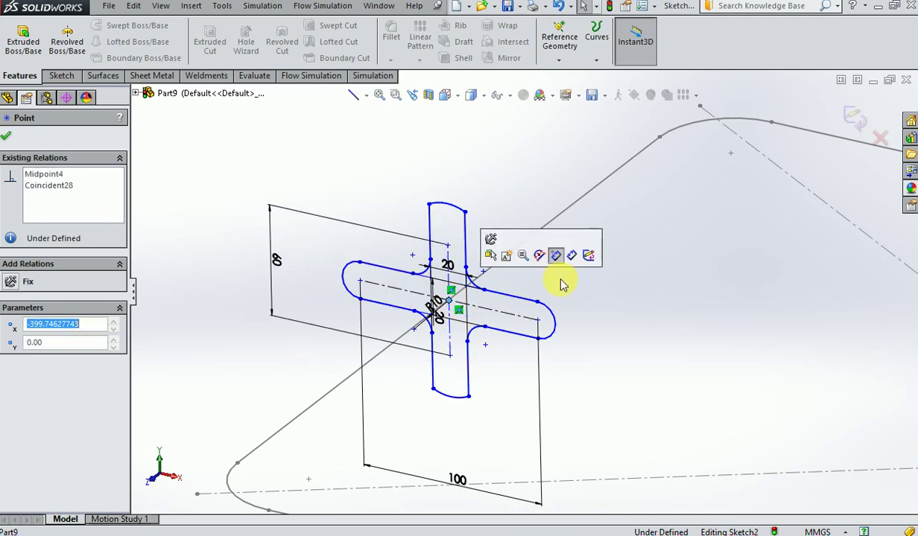
{"action": "left_click", "coordinate": [590, 306]}
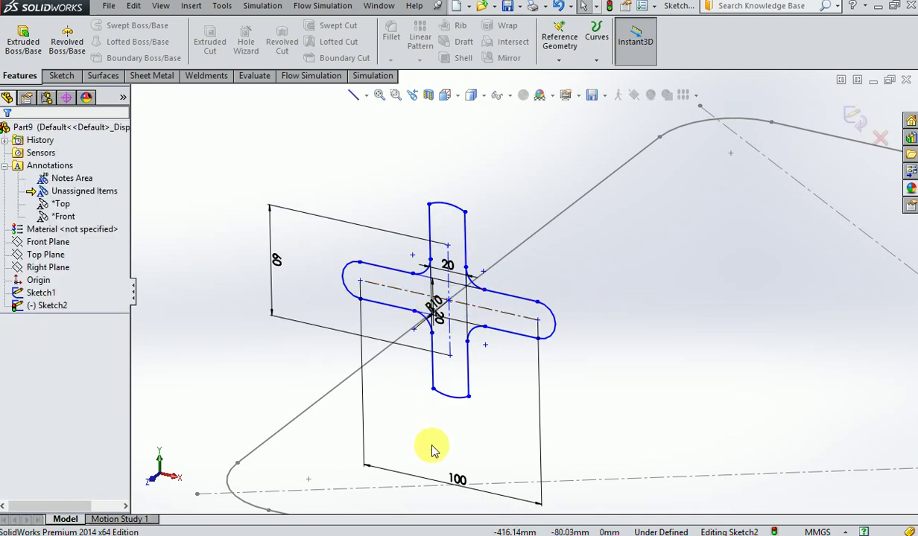
- Set the horizontal slot's centre-to-centre length to 60 mm
{"action": "left_click", "coordinate": [467, 482]}
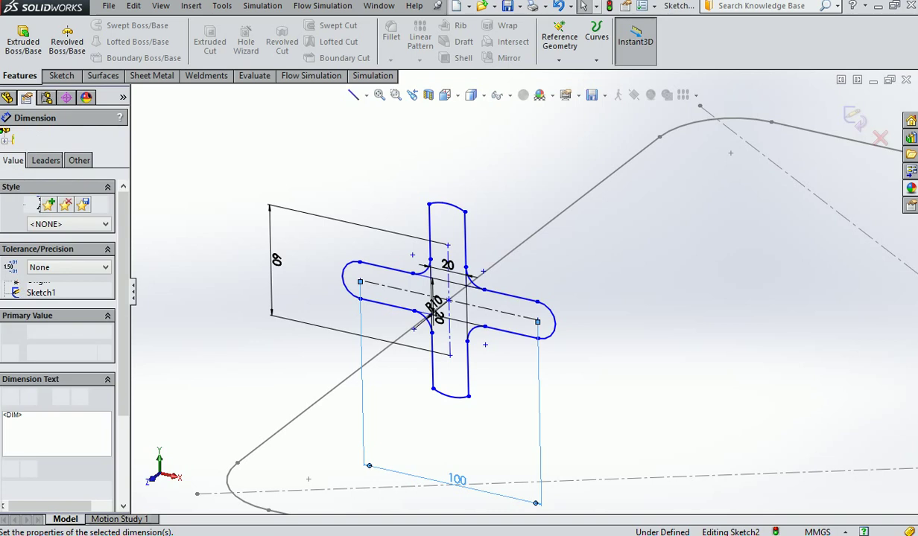
{"action": "double_click", "coordinate": [463, 480]}
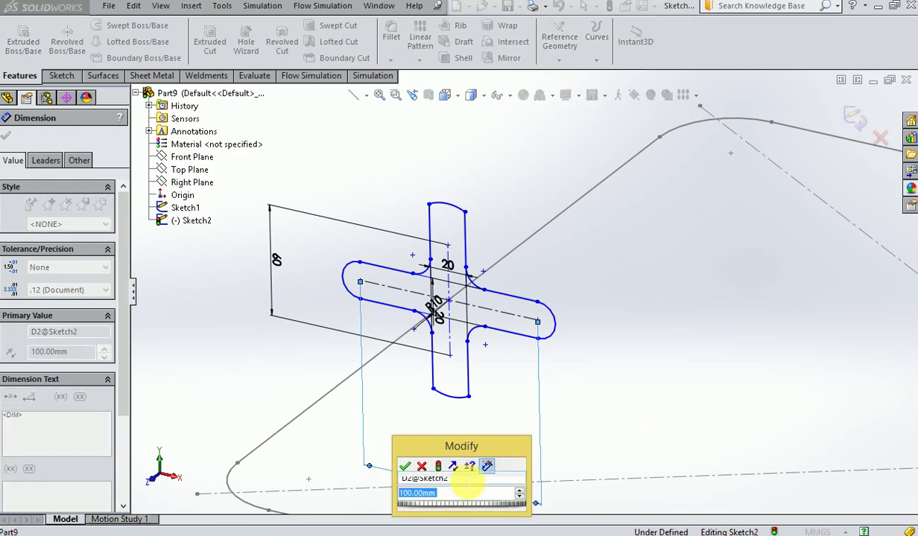
{"action": "type", "text": "100"}
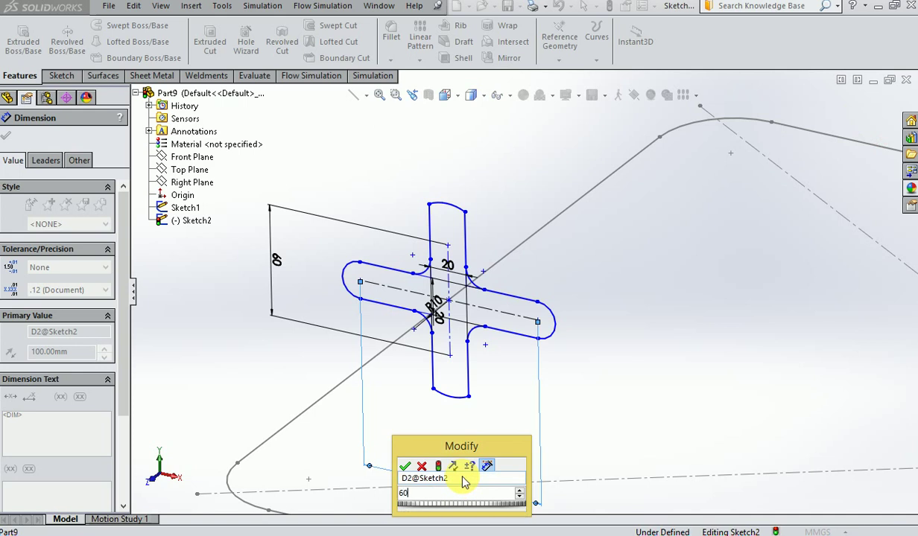
{"action": "key", "text": "Return"}
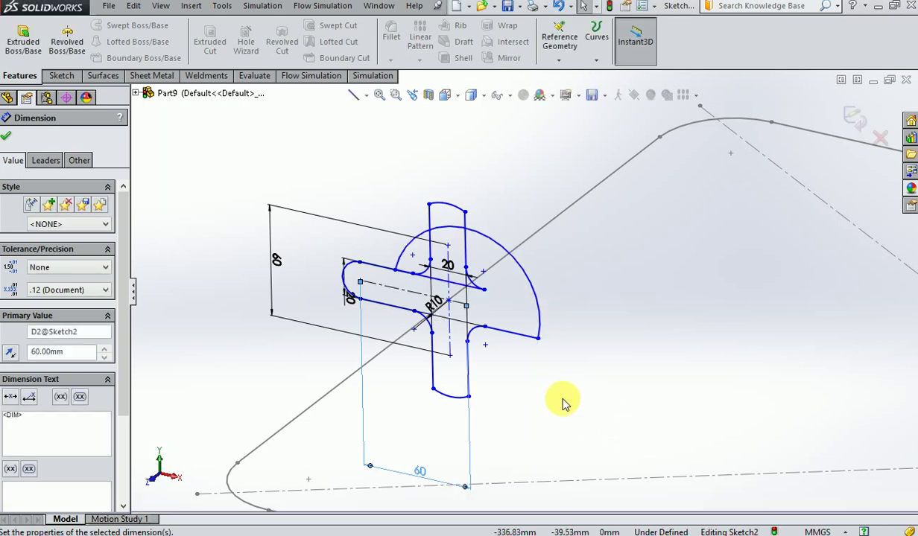
- Show the cross profile sketch in the Front view and clear the window selection of its entities
{"action": "scroll", "coordinate": [524, 217], "scroll_direction": "down", "scroll_amount": 2}
{"action": "scroll", "coordinate": [536, 164], "scroll_direction": "down", "scroll_amount": 2}
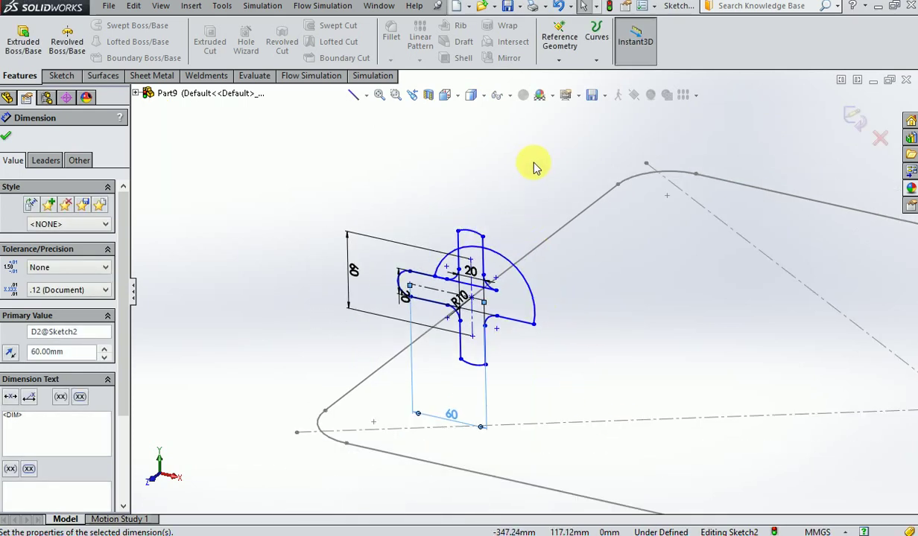
{"action": "key", "text": "Escape"}
{"action": "left_click_drag", "start_coordinate": [541, 177], "coordinate": [453, 321]}
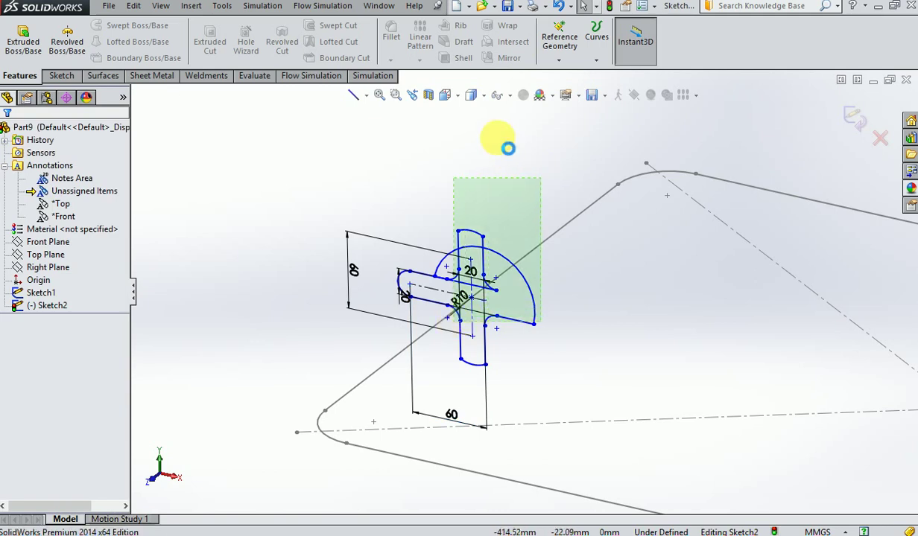
{"action": "left_click", "coordinate": [447, 95]}
{"action": "left_click", "coordinate": [463, 151]}
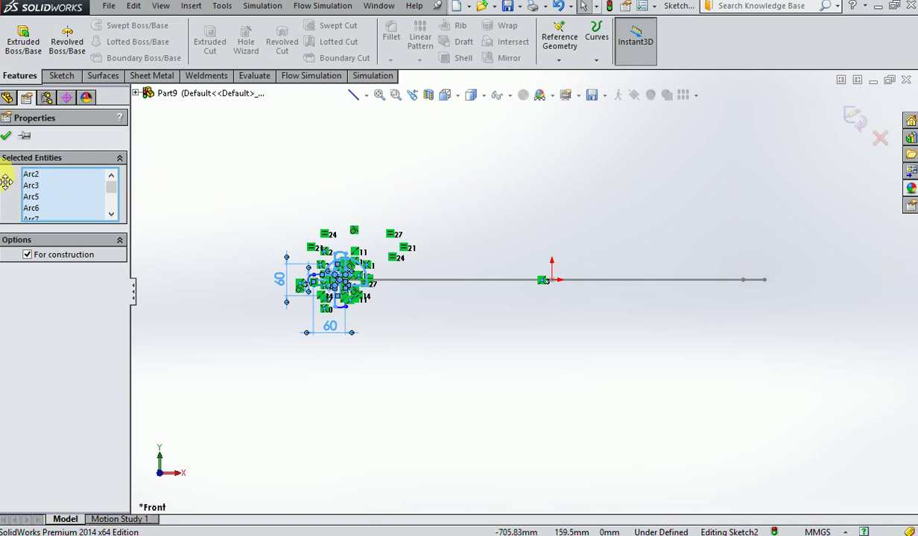
{"action": "left_click", "coordinate": [8, 140]}
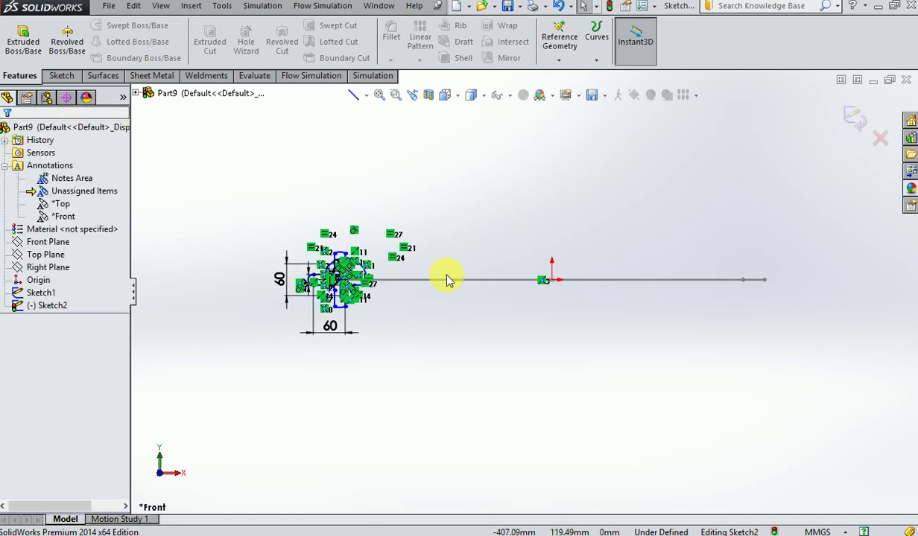
- Delete all the cross-shaped slot geometry and its dimensions from the profile sketch
{"action": "mouse_move", "coordinate": [421, 194]}
{"action": "left_mouse_down"}
{"action": "mouse_move", "coordinate": [283, 352]}
{"action": "mouse_move", "coordinate": [244, 366]}
{"action": "mouse_move", "coordinate": [256, 371]}
{"action": "mouse_move", "coordinate": [246, 365]}
{"action": "left_mouse_up"}
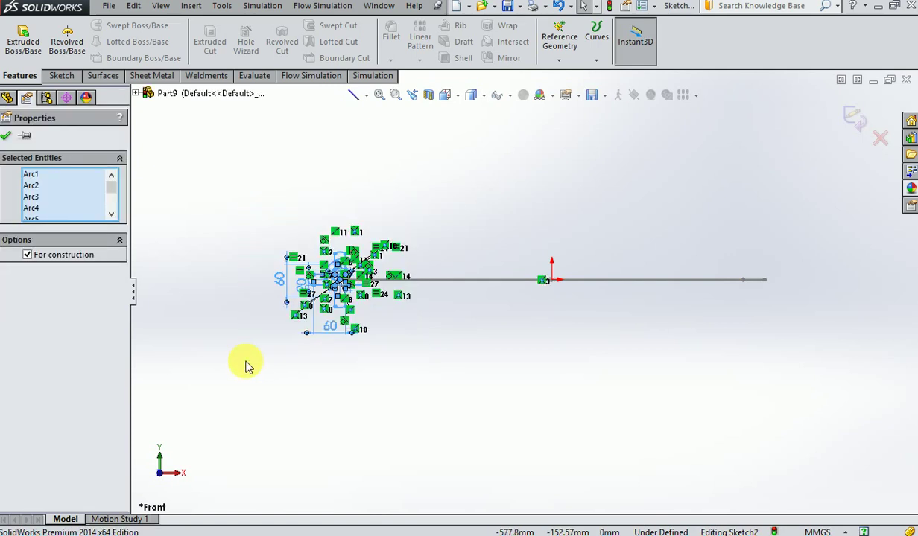
{"action": "right_click", "coordinate": [309, 328]}
{"action": "left_click", "coordinate": [347, 397]}
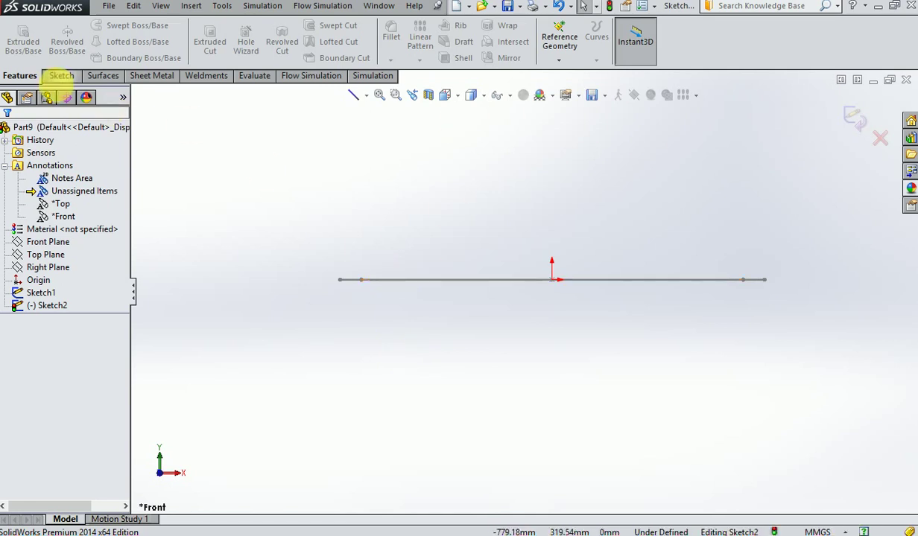
- Sketch a centre-point circle about 52 mm in diameter centred on the path's left edge in the Front view
{"action": "left_click", "coordinate": [61, 75]}
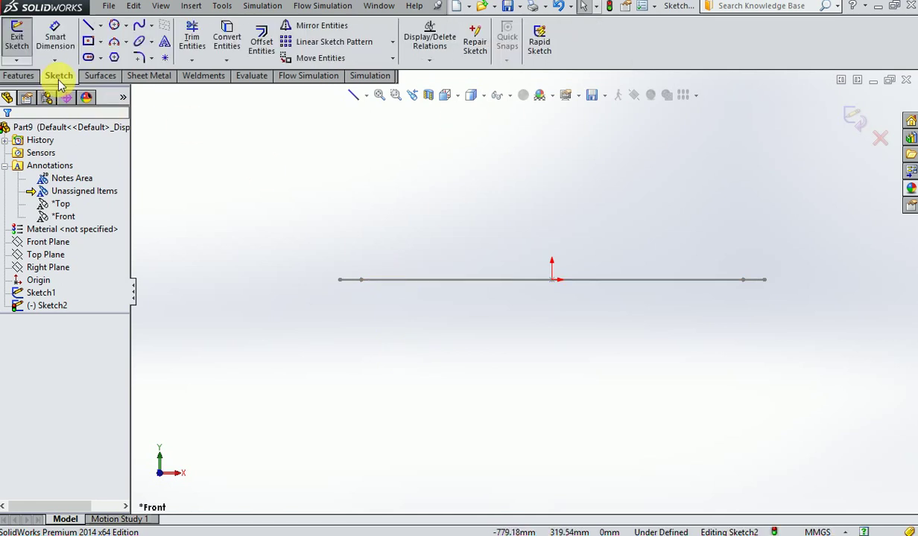
{"action": "left_click", "coordinate": [115, 30]}
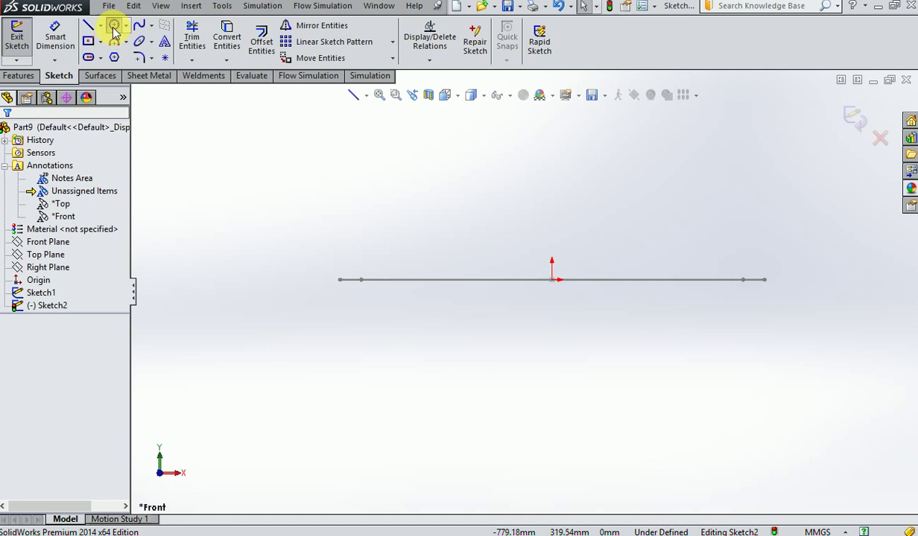
{"action": "scroll", "coordinate": [347, 287], "scroll_direction": "down", "scroll_amount": 1}
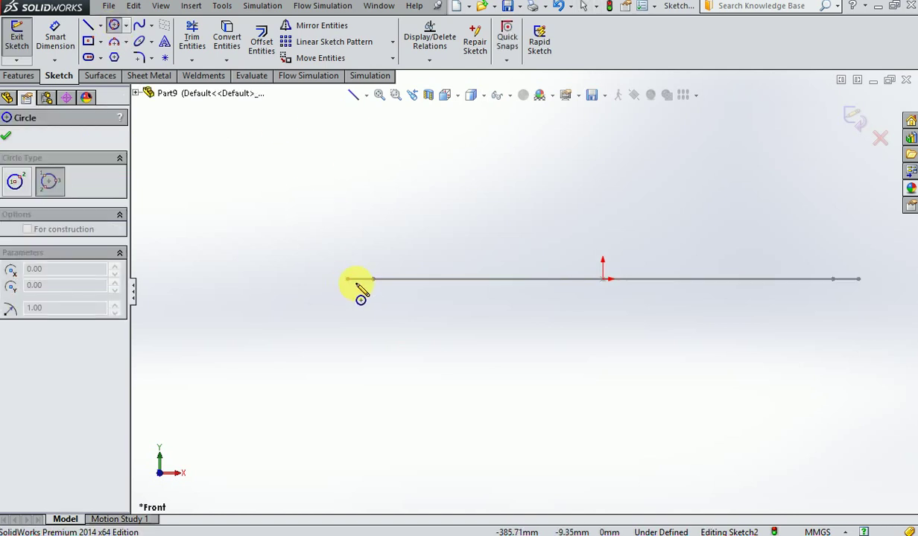
{"action": "left_click", "coordinate": [348, 280]}
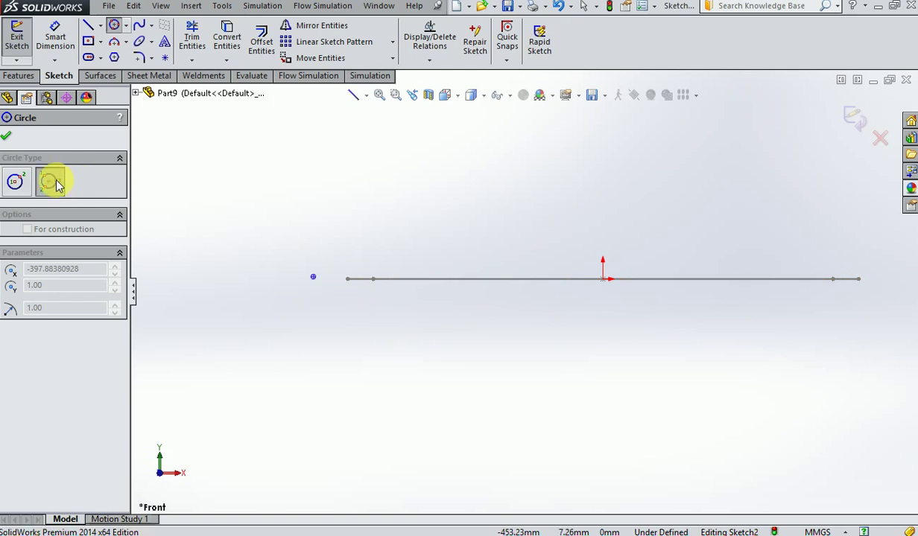
{"action": "left_click", "coordinate": [16, 181]}
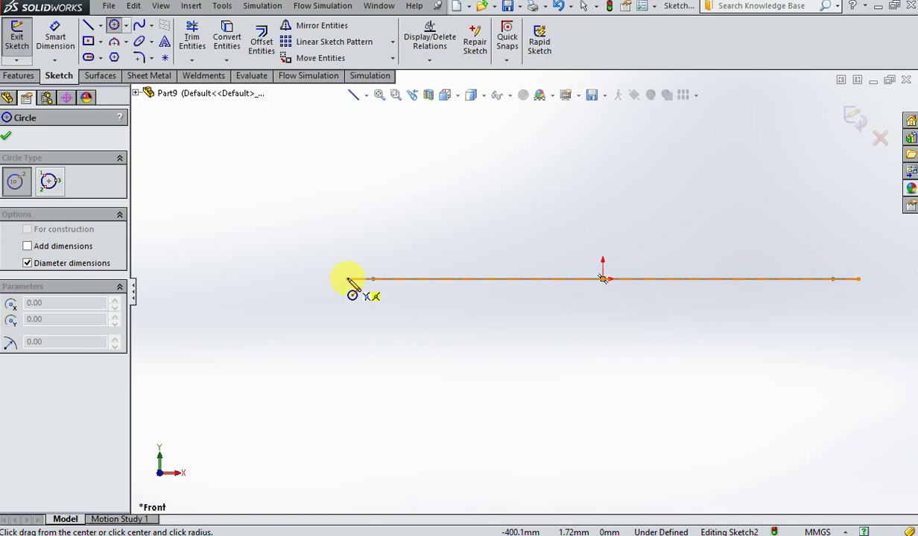
{"action": "left_click", "coordinate": [348, 280]}
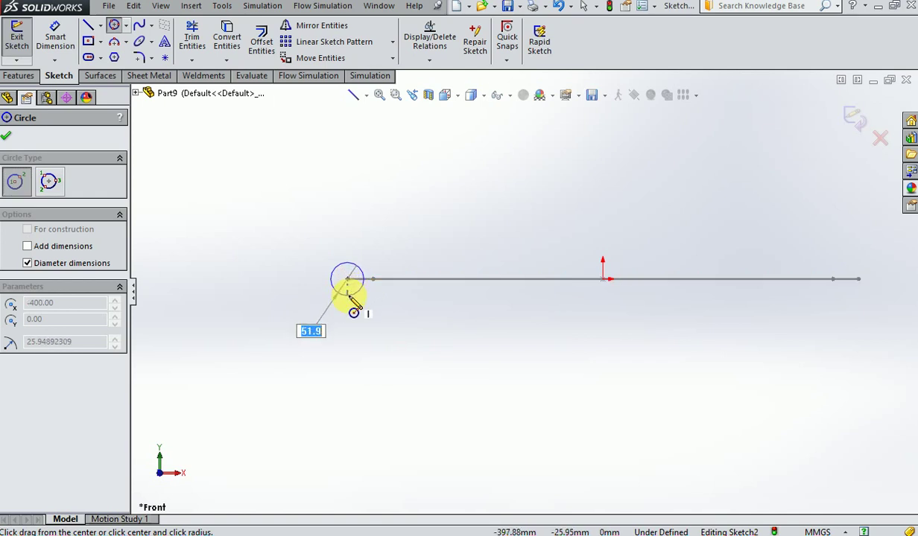
{"action": "left_click", "coordinate": [354, 297]}
{"action": "scroll", "coordinate": [403, 303], "scroll_direction": "down", "scroll_amount": 1}
{"action": "scroll", "coordinate": [403, 306], "scroll_direction": "down", "scroll_amount": 5}
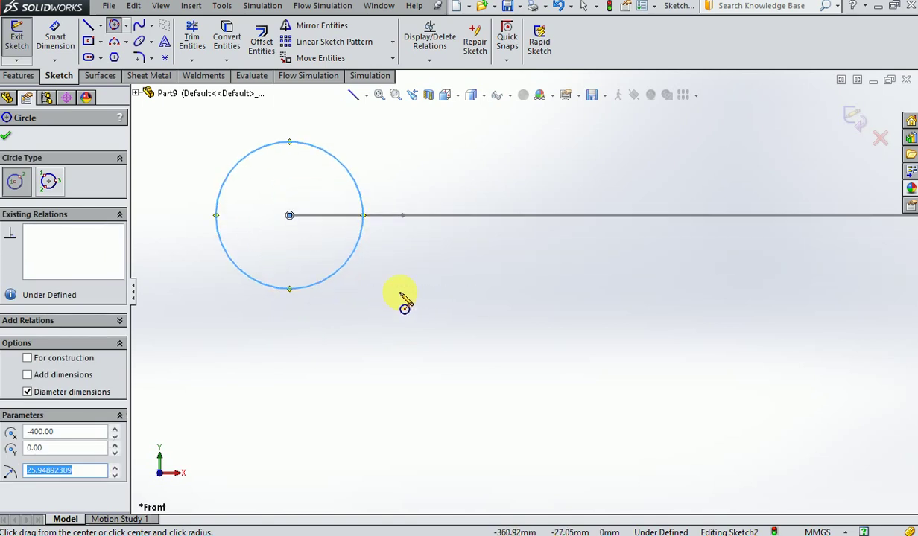
- Sketch a smaller concentric circle about 32 mm in diameter inside the first circle
{"action": "left_click", "coordinate": [289, 216]}
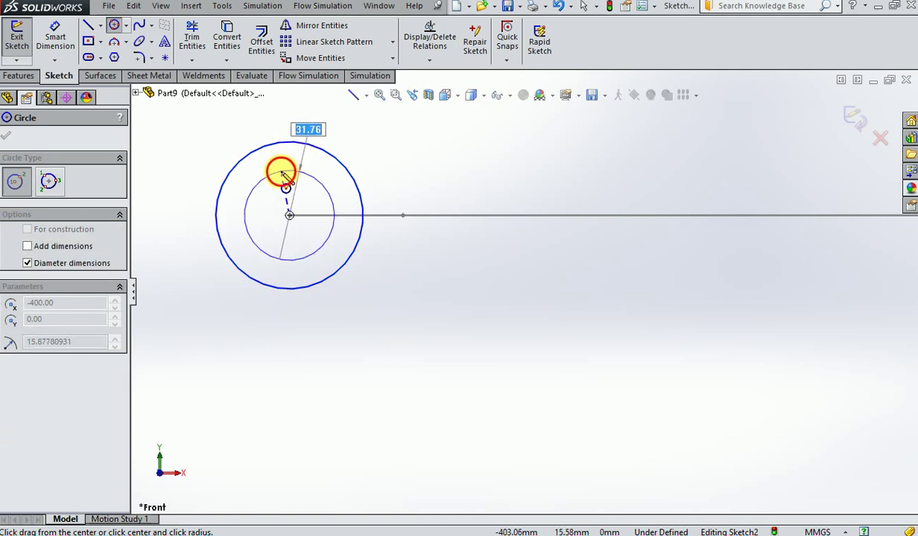
{"action": "left_click", "coordinate": [283, 174]}
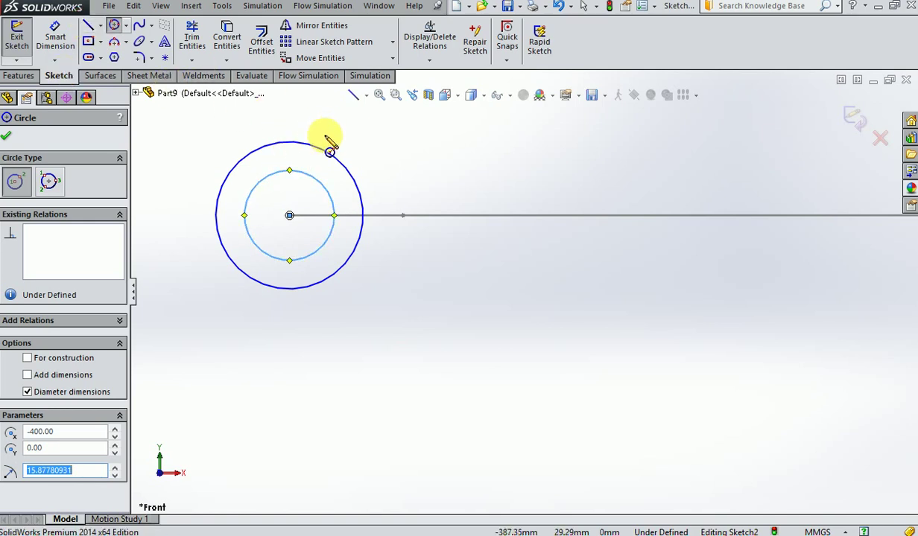
{"action": "left_click", "coordinate": [291, 171]}
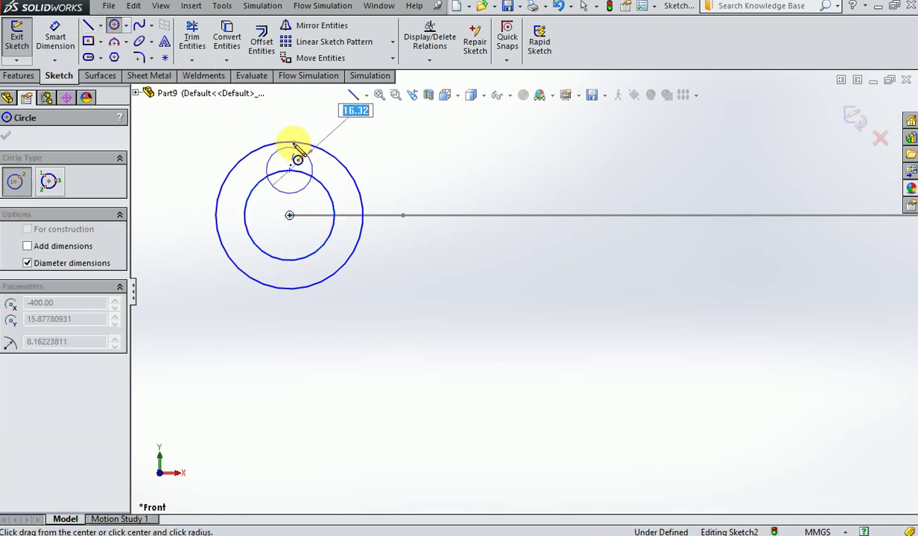
- Draw a vertical line joining the top quadrant points of the inner and outer circles
{"action": "left_click", "coordinate": [87, 24]}
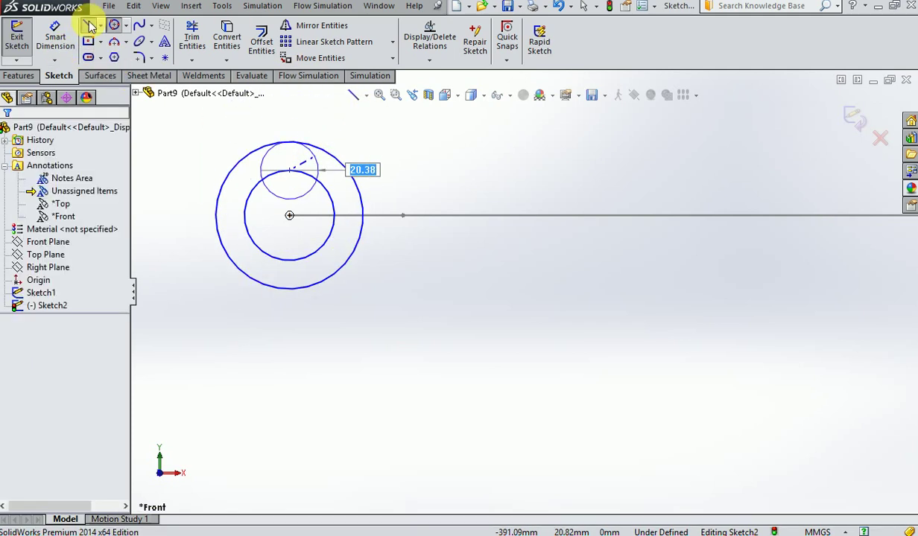
{"action": "left_click", "coordinate": [289, 171]}
{"action": "left_click", "coordinate": [289, 141]}
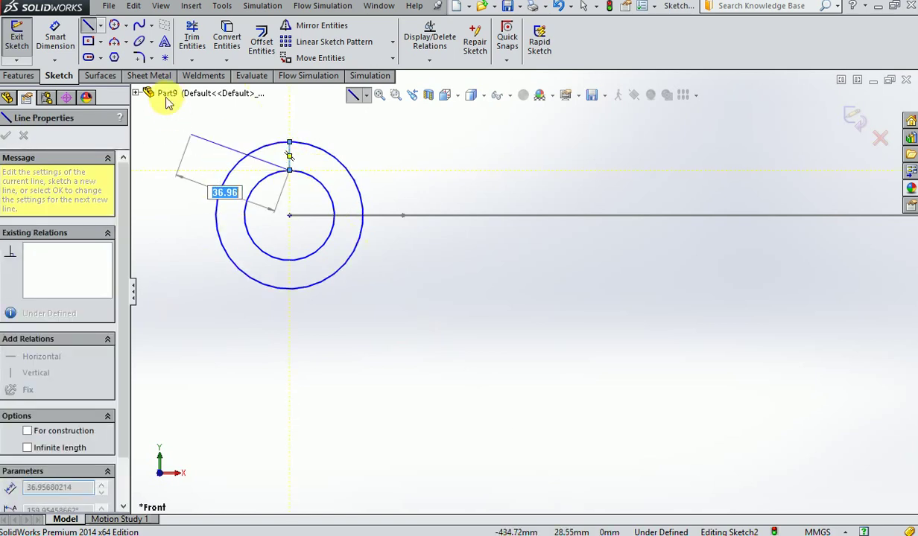
{"action": "left_click", "coordinate": [87, 24]}
{"action": "left_click", "coordinate": [88, 25]}
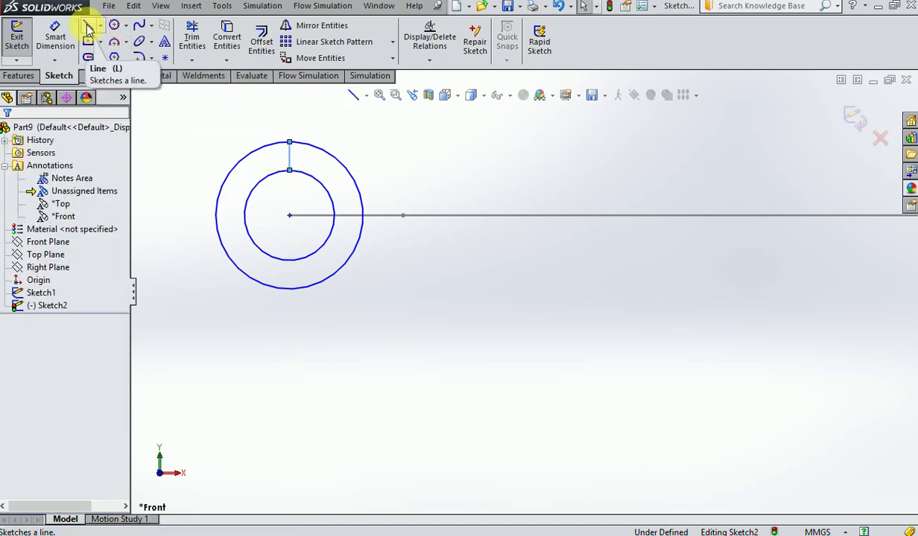
- Draw a horizontal line joining the left quadrant points of the inner and outer circles
{"action": "left_click", "coordinate": [88, 26]}
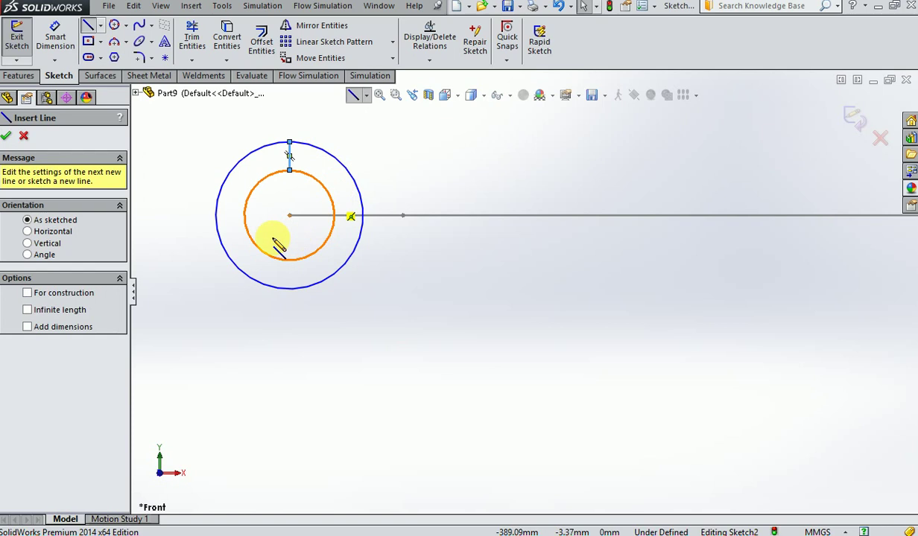
{"action": "left_click", "coordinate": [246, 216]}
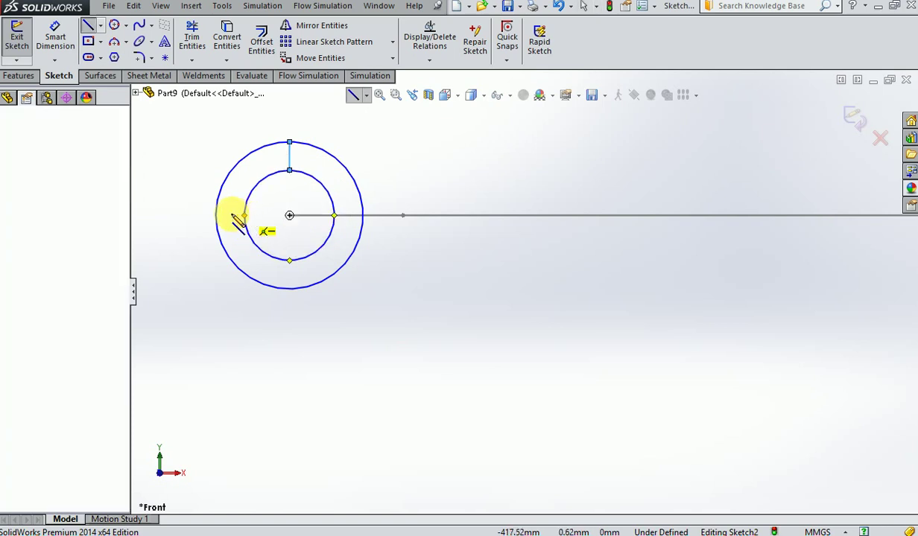
{"action": "left_click", "coordinate": [214, 216]}
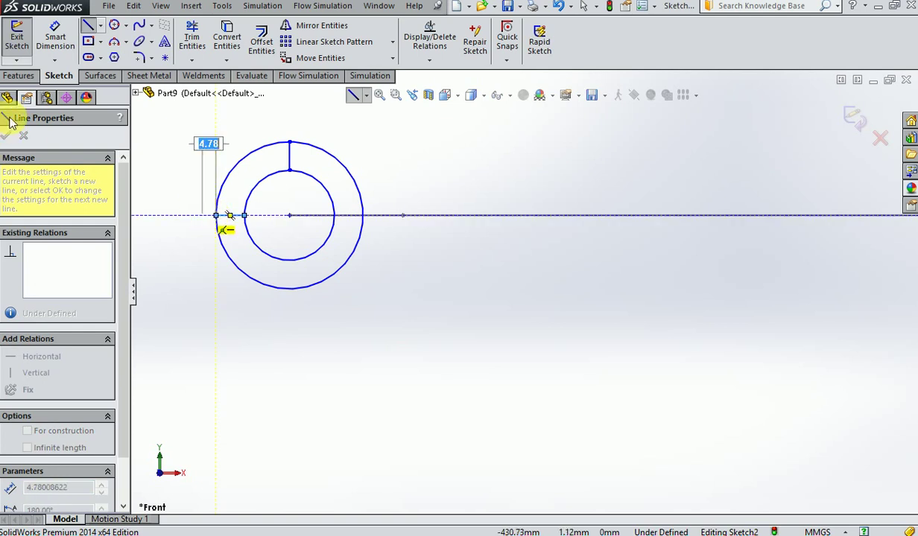
{"action": "left_click", "coordinate": [89, 29]}
{"action": "key", "text": "Escape"}
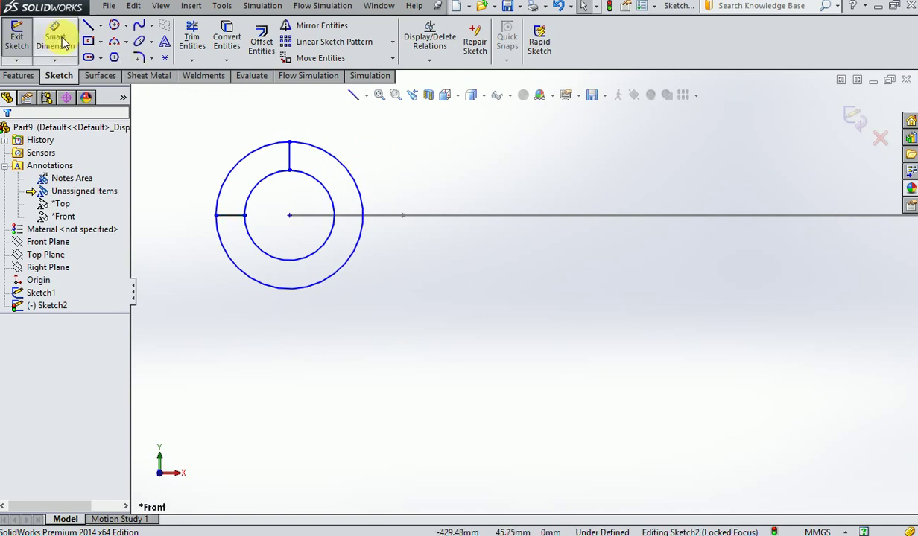
- Power-trim the upper-left quarter of both circles to leave a closed three-quarter ring, and exit the sketch
{"action": "left_click", "coordinate": [191, 38]}
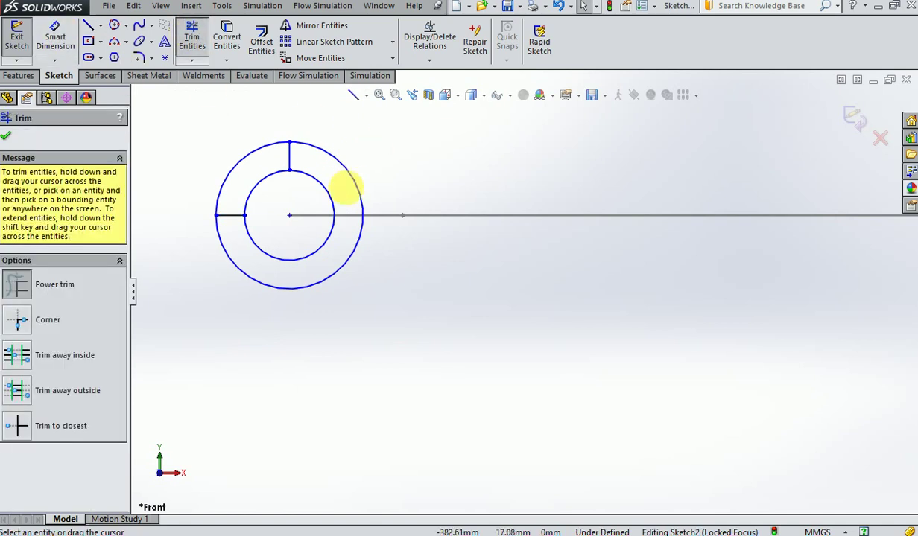
{"action": "left_click_drag", "start_coordinate": [291, 202], "coordinate": [220, 167]}
{"action": "left_click", "coordinate": [6, 136]}
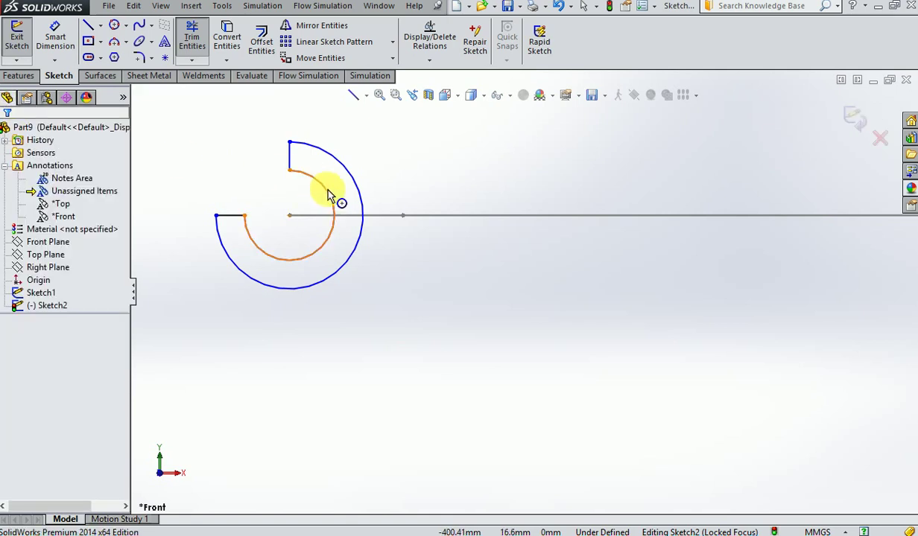
{"action": "scroll", "coordinate": [422, 205], "scroll_direction": "up", "scroll_amount": 3}
{"action": "scroll", "coordinate": [702, 201], "scroll_direction": "up", "scroll_amount": 1}
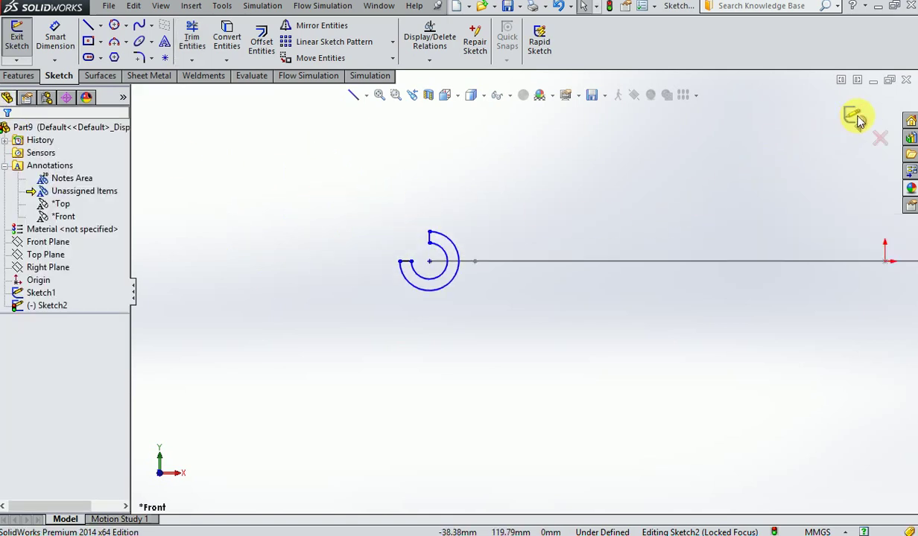
{"action": "left_click", "coordinate": [858, 117]}
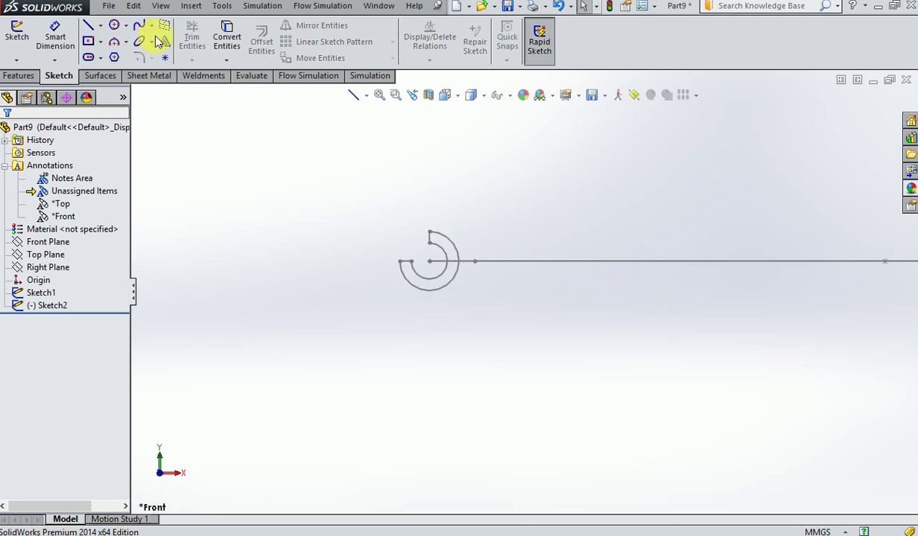
- Create a swept boss using the three-quarter ring sketch as profile and the rounded rectangle sketch as path
{"action": "left_click", "coordinate": [20, 75]}
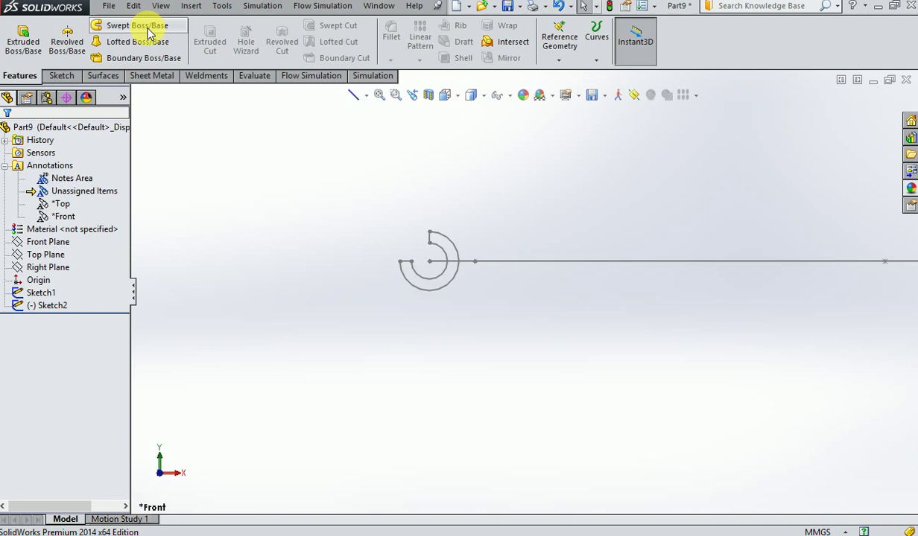
{"action": "left_click", "coordinate": [148, 29]}
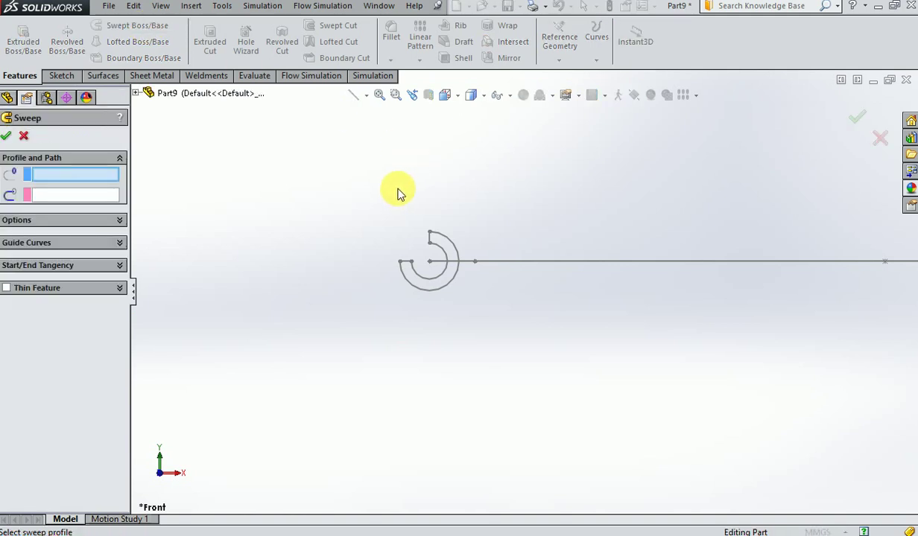
{"action": "left_click", "coordinate": [455, 280]}
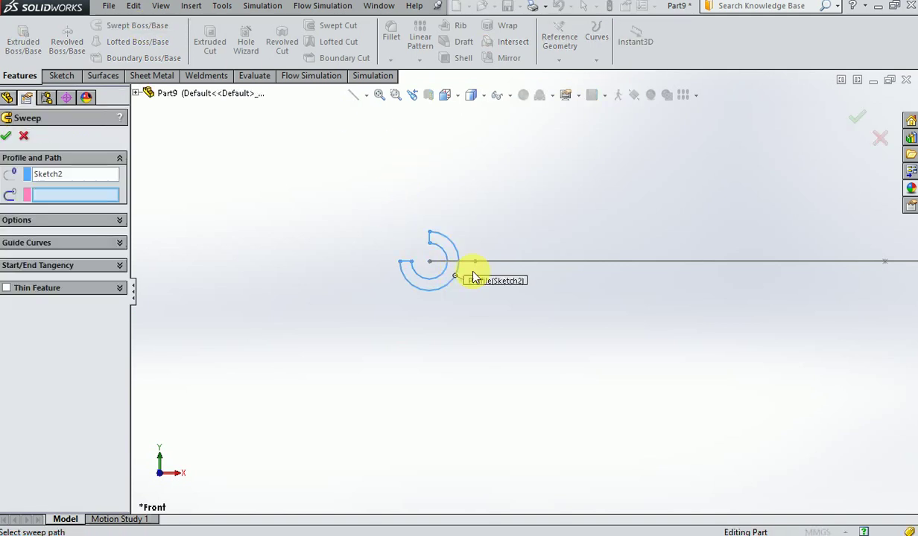
{"action": "left_click", "coordinate": [484, 262]}
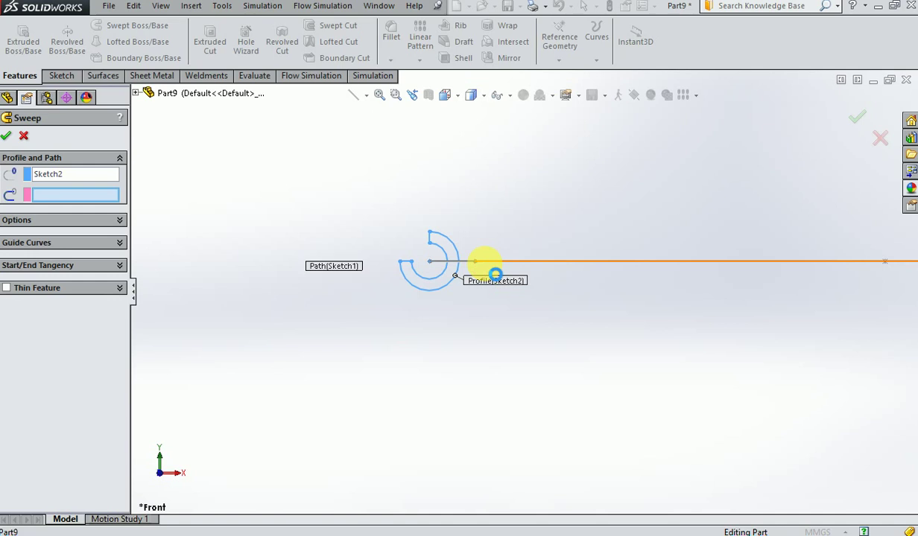
{"action": "middle_click_drag", "start_coordinate": [484, 279], "coordinate": [484, 334]}
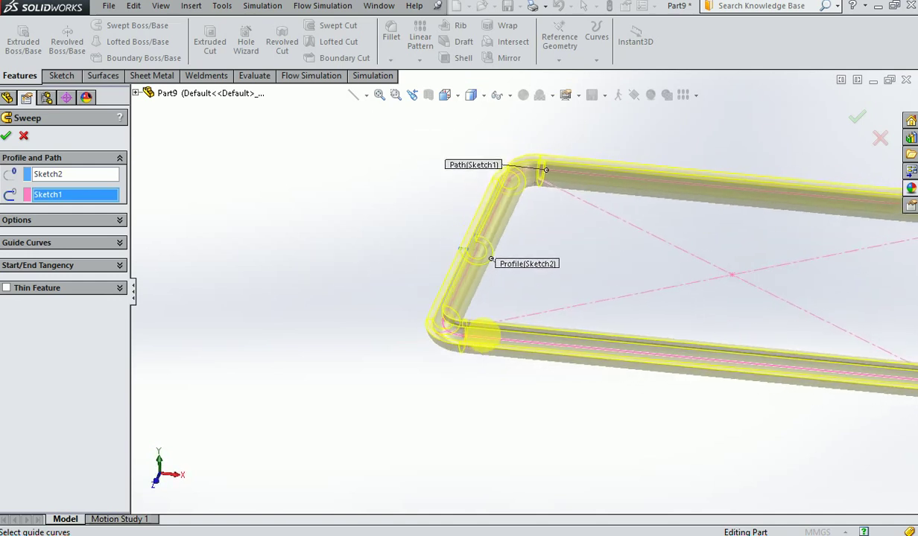
{"action": "left_click", "coordinate": [6, 136]}
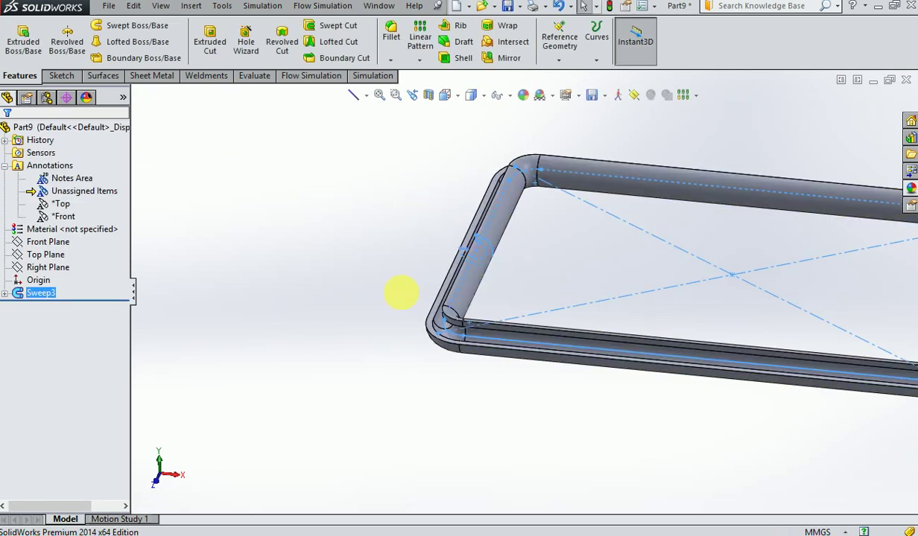
- Apply a golden yellow colour with RGB 255, 209, 63 to the whole part
{"action": "middle_click_drag", "start_coordinate": [652, 375], "coordinate": [815, 360]}
{"action": "scroll", "coordinate": [748, 268], "scroll_direction": "down", "scroll_amount": 2}
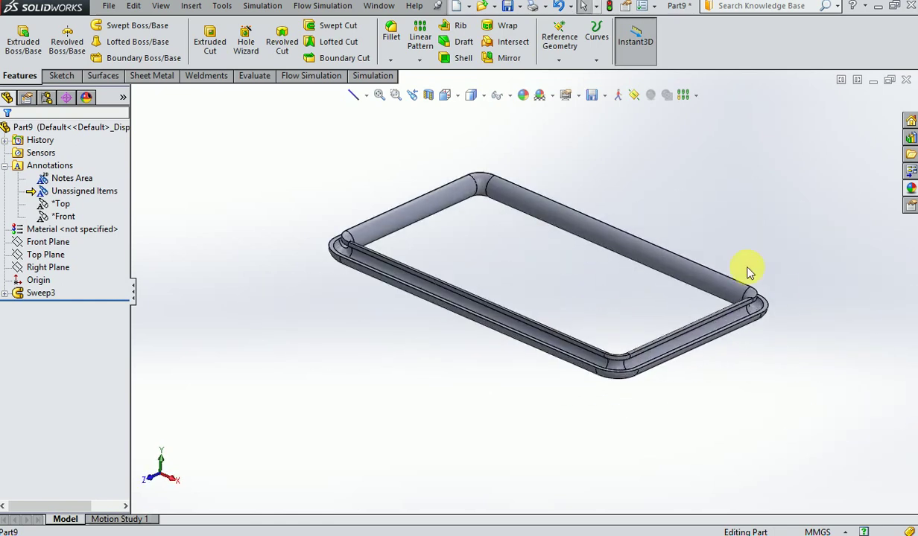
{"action": "scroll", "coordinate": [594, 257], "scroll_direction": "down", "scroll_amount": 1}
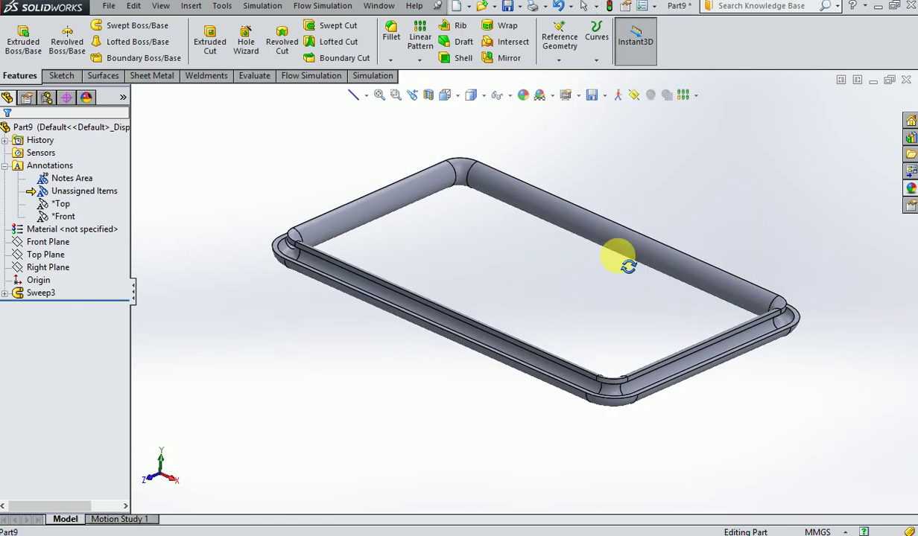
{"action": "left_click", "coordinate": [524, 95]}
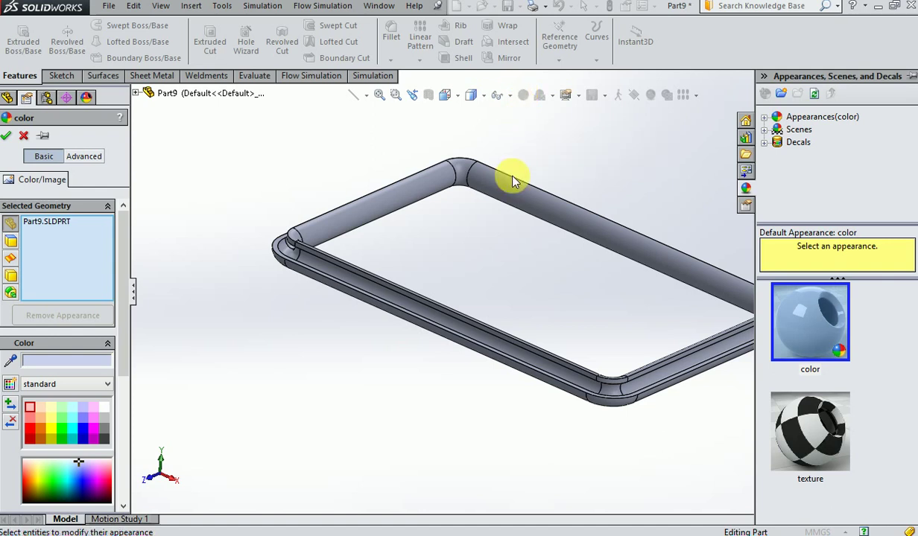
{"action": "left_click_drag", "start_coordinate": [123, 328], "coordinate": [122, 369]}
{"action": "left_click", "coordinate": [34, 388]}
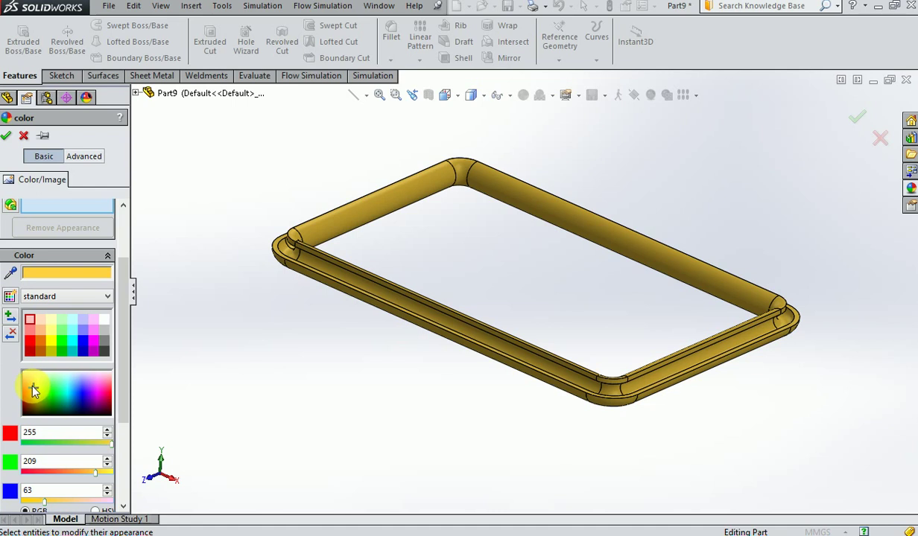
{"action": "left_click", "coordinate": [6, 138]}
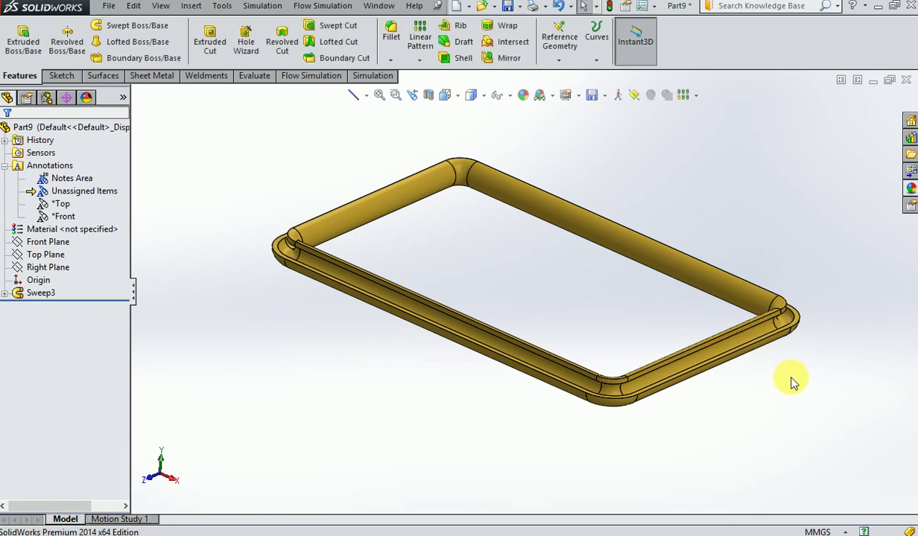